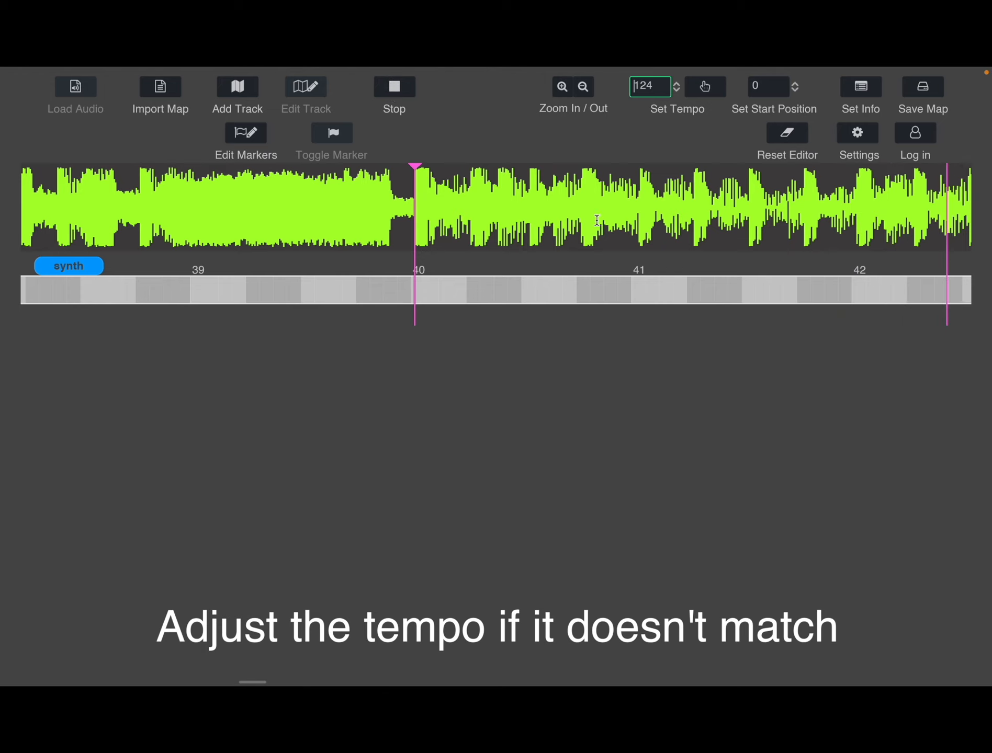
# Stop the playback and set the start position to 7 to remove the delay at the beginning of the audio.
pyautogui.click(406, 97)
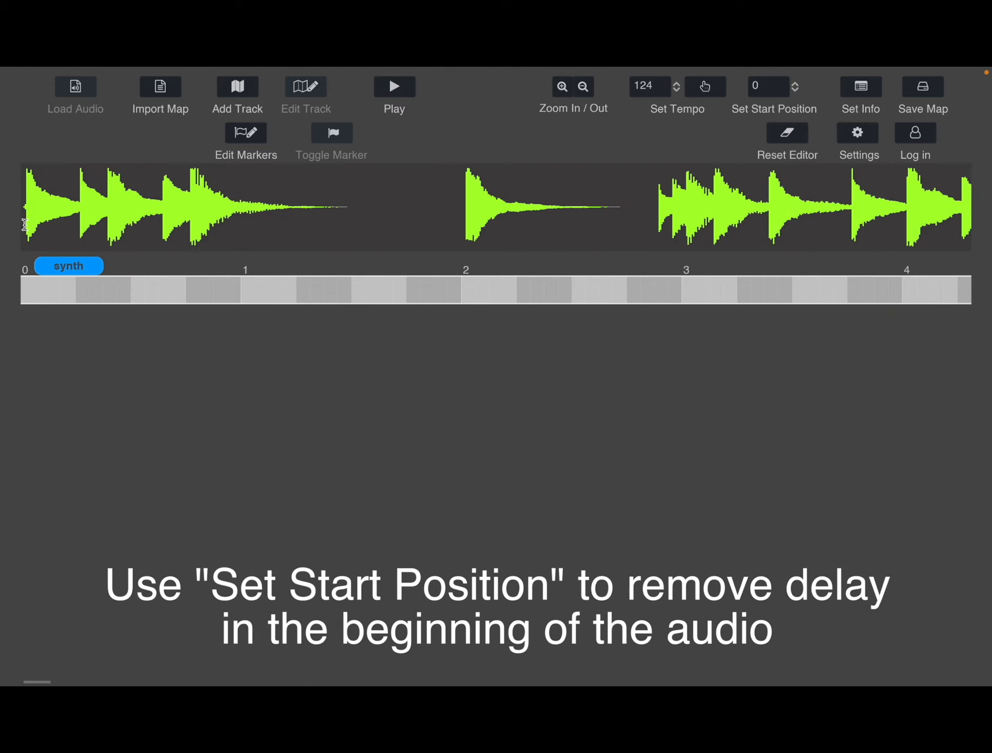
pyautogui.click(797, 86)
pyautogui.click(798, 86)
pyautogui.click(797, 86)
pyautogui.click(797, 86)
pyautogui.click(797, 85)
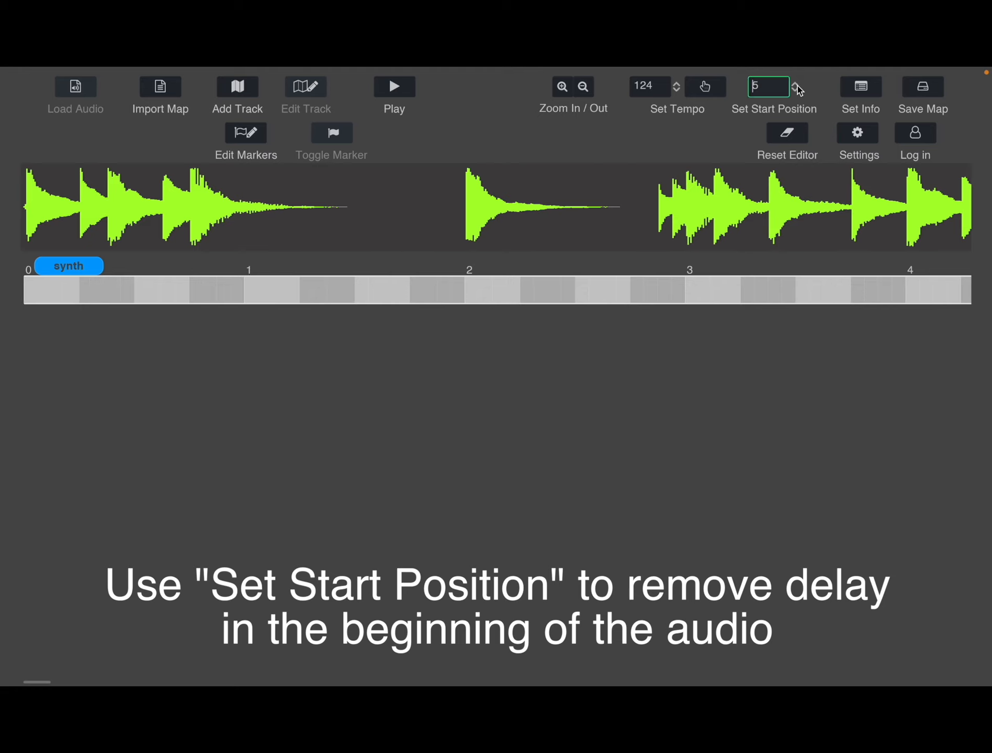
pyautogui.click(797, 86)
pyautogui.click(797, 86)
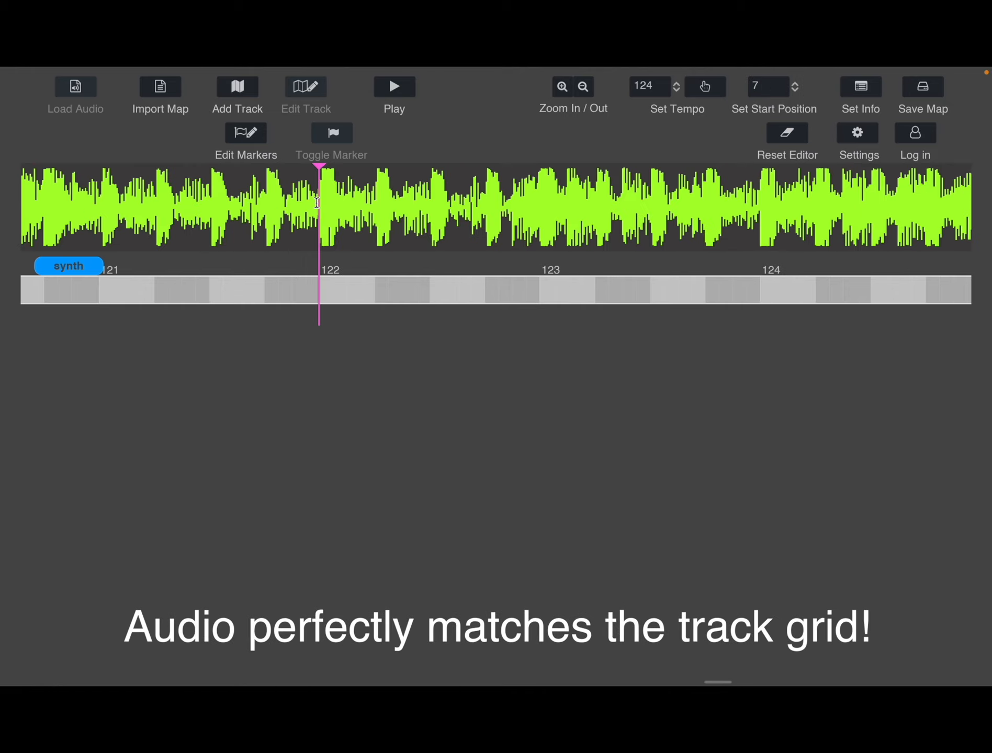
# Play the audio from the starts of bars 122, 124 and 128 to check its alignment with the track grid.
pyautogui.press('space')
pyautogui.press('space')
pyautogui.click(759, 220)
pyautogui.press('space')
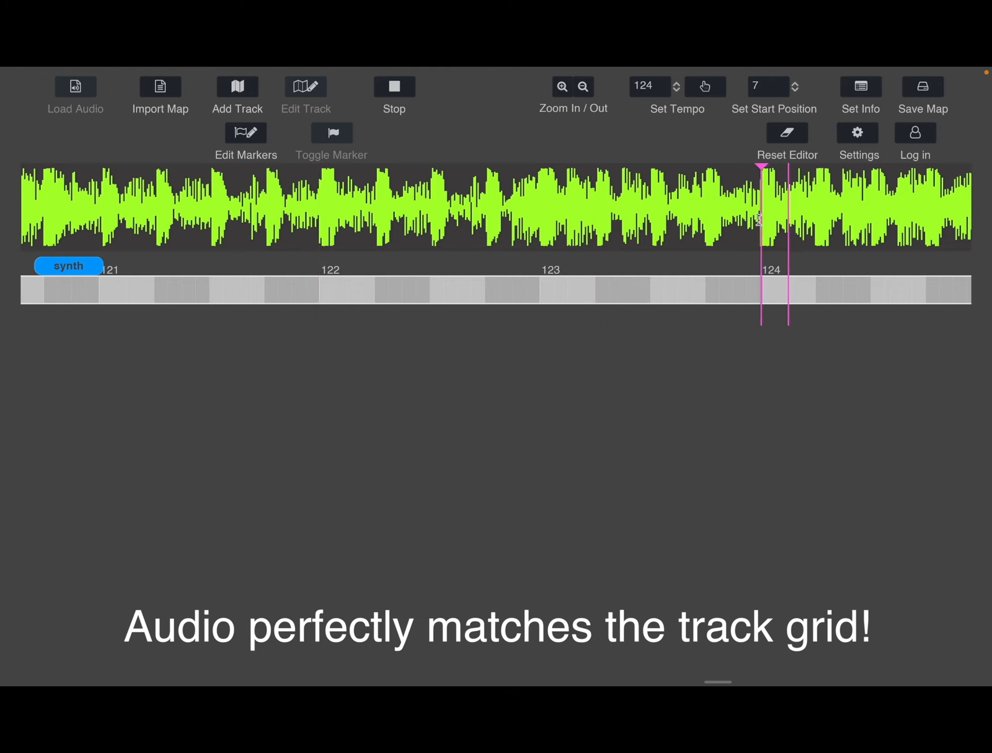
pyautogui.press('space')
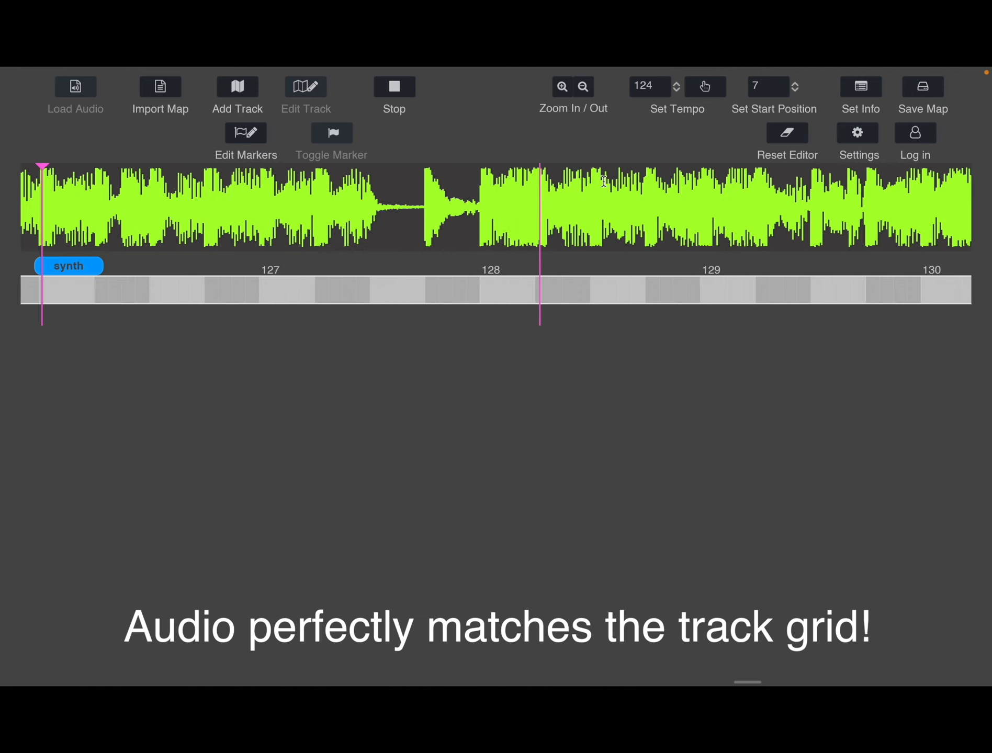
pyautogui.click(430, 204)
pyautogui.click(480, 203)
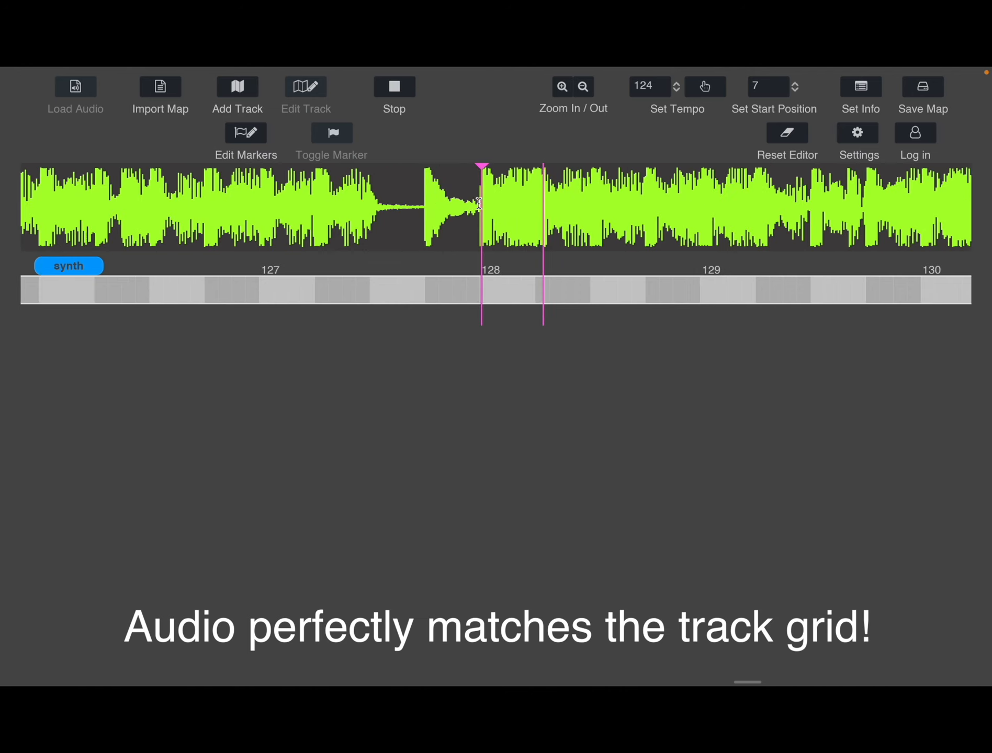
pyautogui.click(478, 203)
pyautogui.click(477, 203)
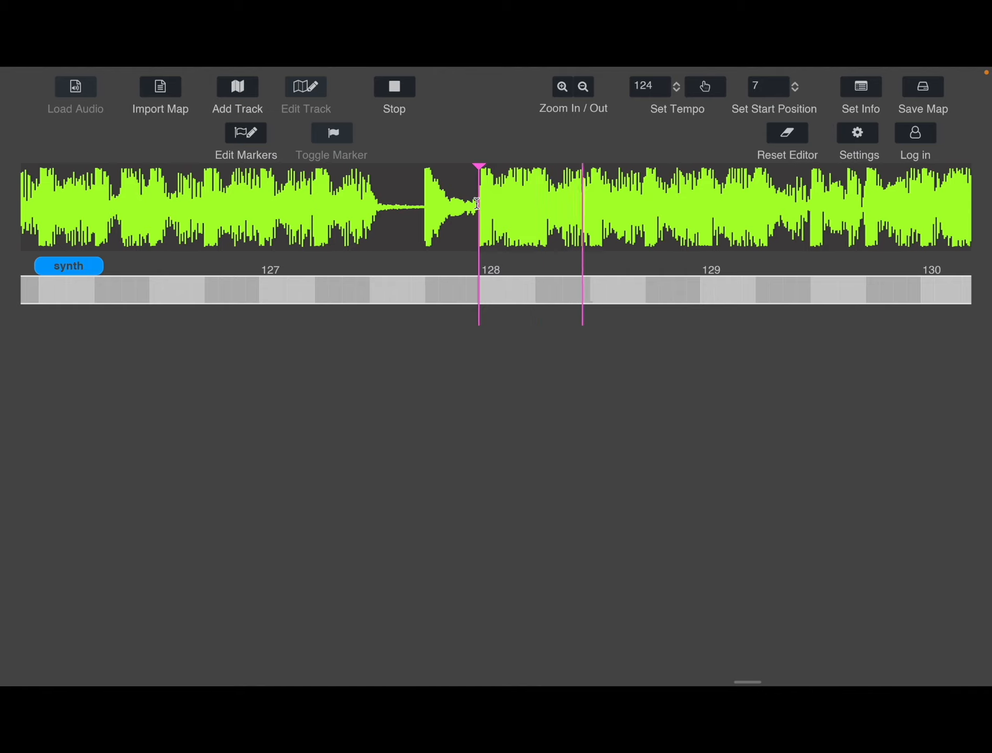
pyautogui.click(395, 86)
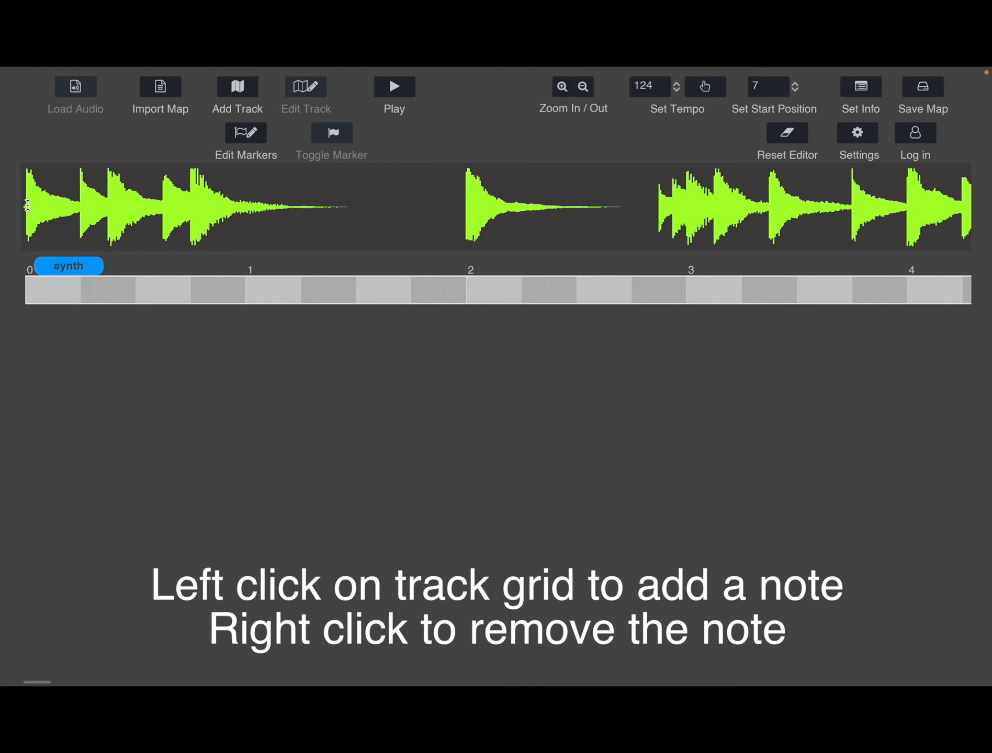
# Add synth notes on the first and second beats of bar 0, checking their positions against the audio.
pyautogui.click(30, 290)
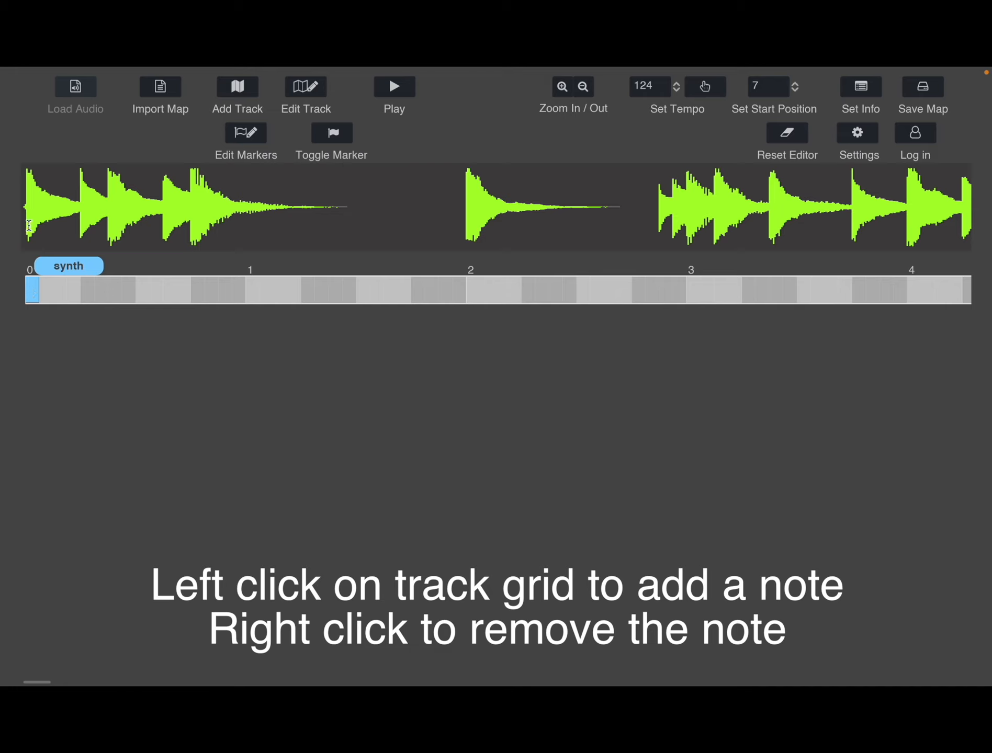
pyautogui.click(29, 225)
pyautogui.click(88, 289)
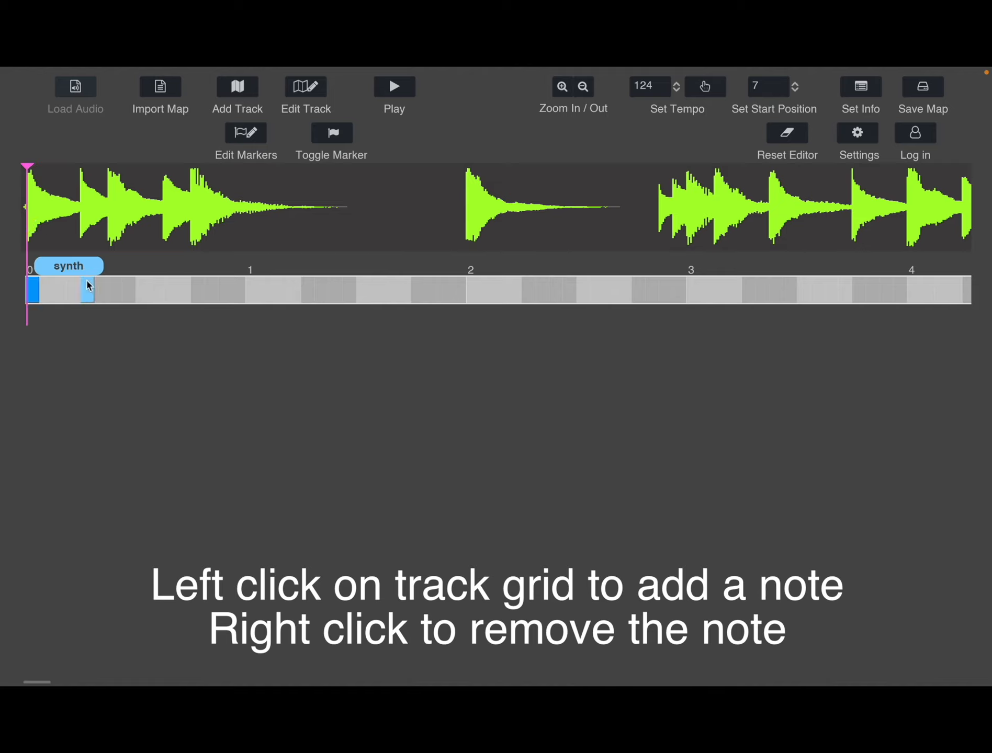
pyautogui.click(82, 205)
pyautogui.click(86, 205)
pyautogui.press('space')
pyautogui.press('space')
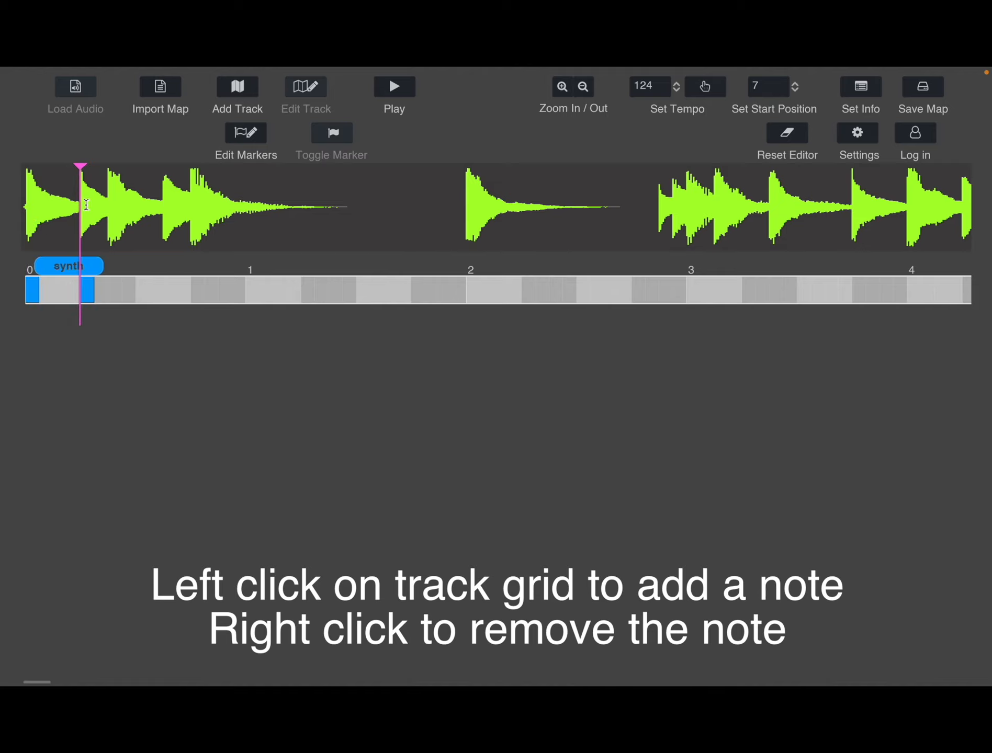
# Add synth notes halfway through the second and third beats and on the fourth beat of bar 0, and play the bar back.
pyautogui.click(117, 289)
pyautogui.press('space')
pyautogui.click(169, 291)
pyautogui.click(197, 290)
pyautogui.press('space')
pyautogui.click(28, 210)
pyautogui.press('space')
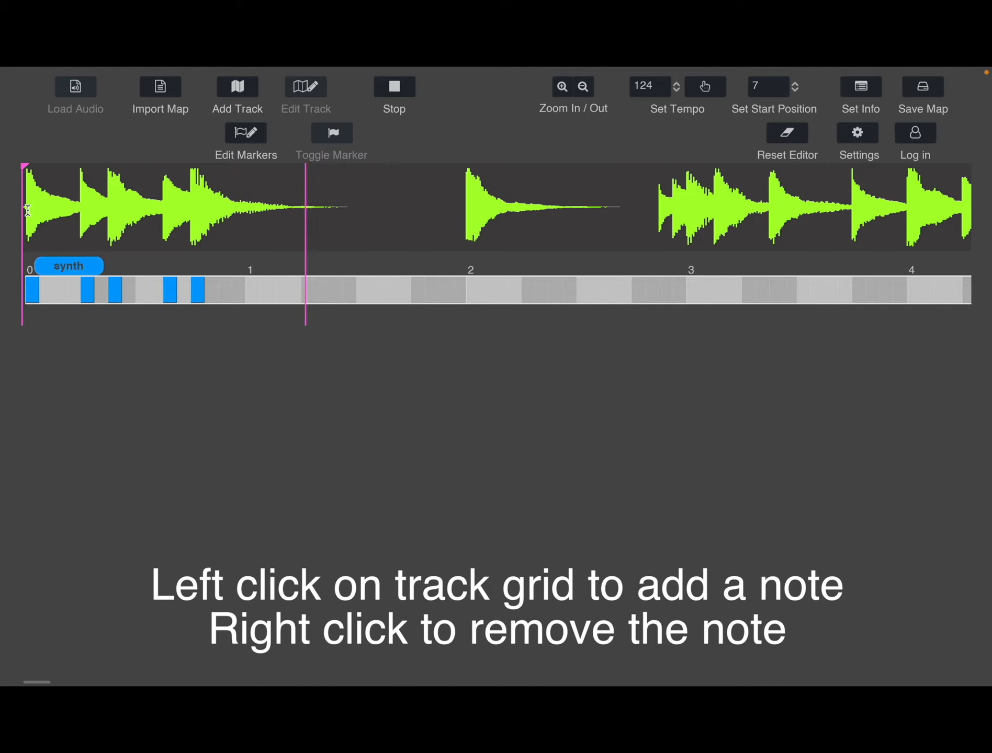
pyautogui.press('space')
# Add a synth note at the start of bar 2 and play the audio from there.
pyautogui.click(472, 289)
pyautogui.click(472, 186)
pyautogui.press('space')
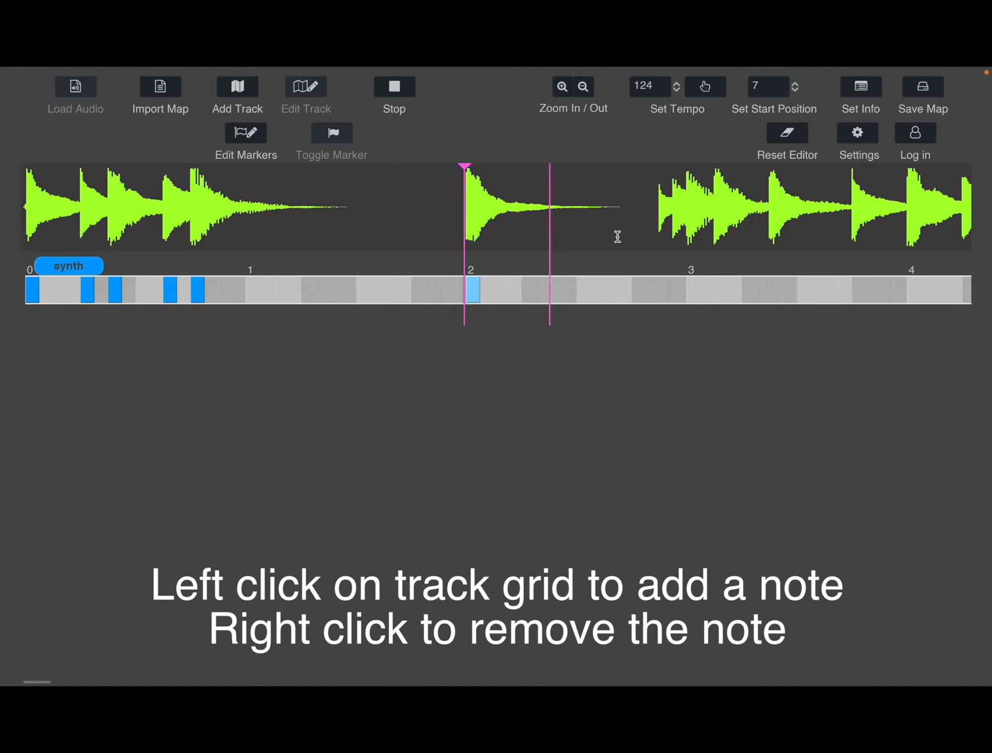
pyautogui.press('space')
# Add two adjacent synth notes on the last two sixteenths of bar 2 and play the audio from them.
pyautogui.click(668, 294)
pyautogui.click(680, 294)
pyautogui.click(653, 207)
pyautogui.click(656, 207)
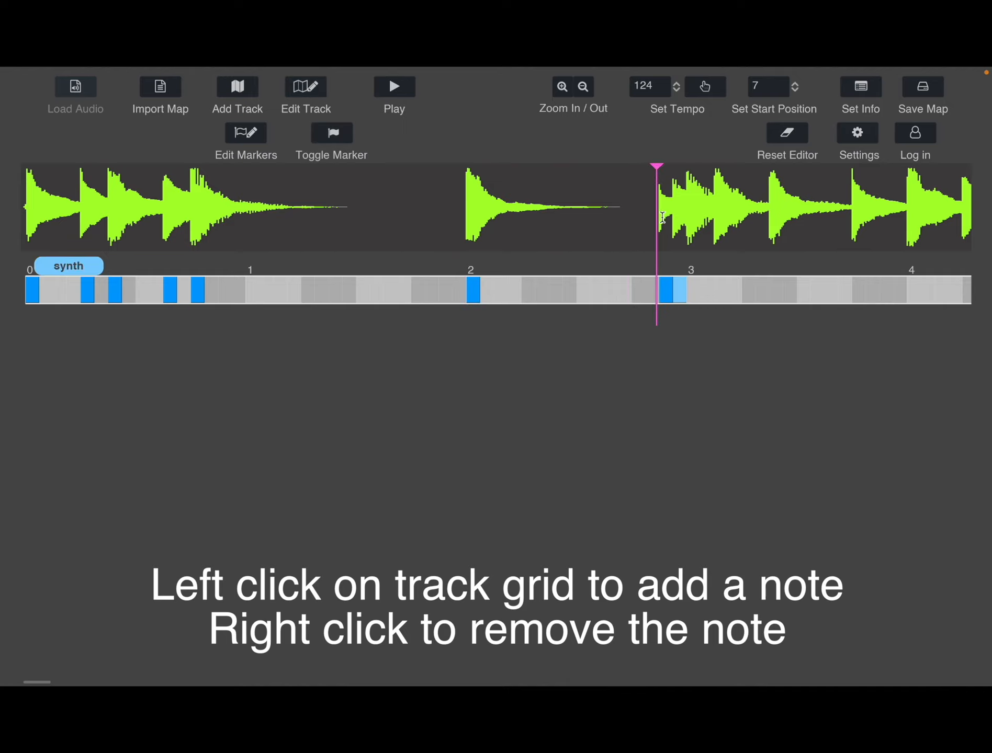
pyautogui.press('space')
pyautogui.press('space')
# Add synth notes at the start of bar 3 and halfway through its first beat, playing the passage to check.
pyautogui.click(694, 294)
pyautogui.click(725, 295)
pyautogui.hscroll(4, 726, 299)
pyautogui.press('space')
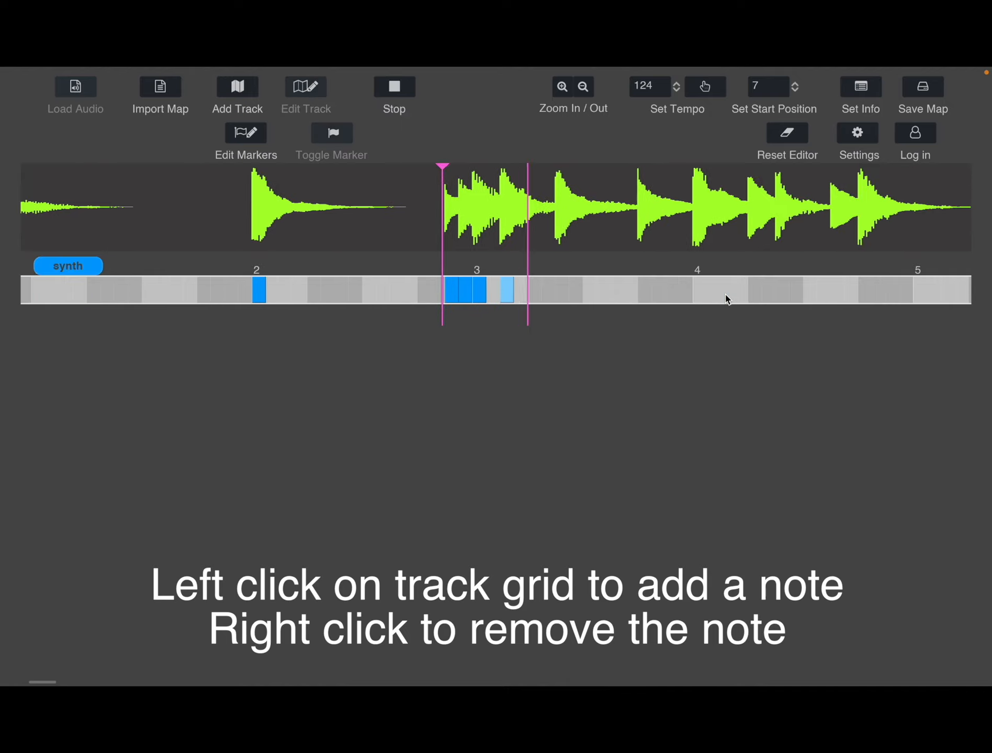
pyautogui.press('space')
# Add synth notes halfway through bar 3's second beat, on its fourth beat and at the start of bar 4, checking by playback.
pyautogui.click(562, 296)
pyautogui.press('space')
pyautogui.press('space')
pyautogui.click(644, 286)
pyautogui.press('space')
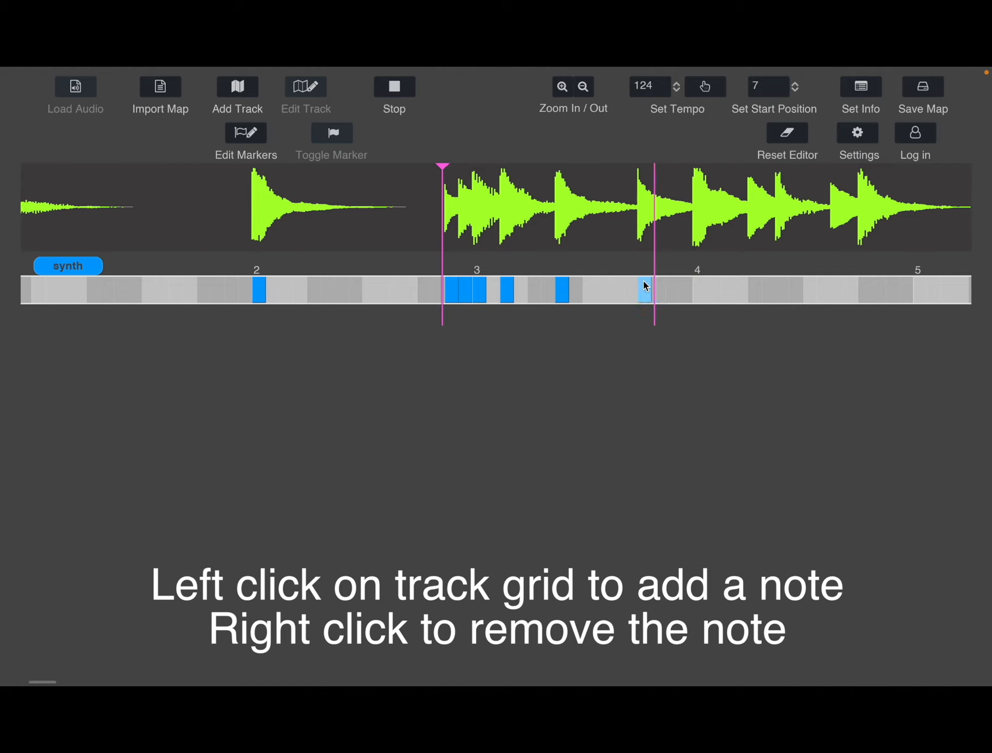
pyautogui.press('space')
pyautogui.click(702, 296)
pyautogui.press('space')
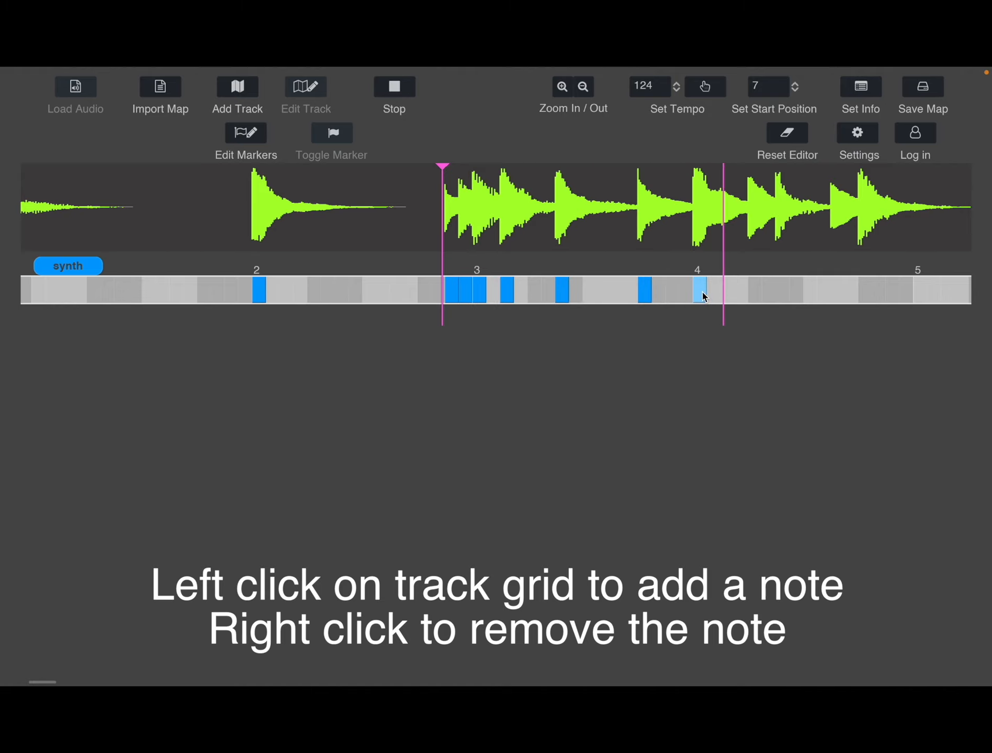
pyautogui.press('space')
# Lengthen the synth note on the fourth beat of bar 0 to reach the start of bar 1.
pyautogui.hscroll(-4, 198, 294)
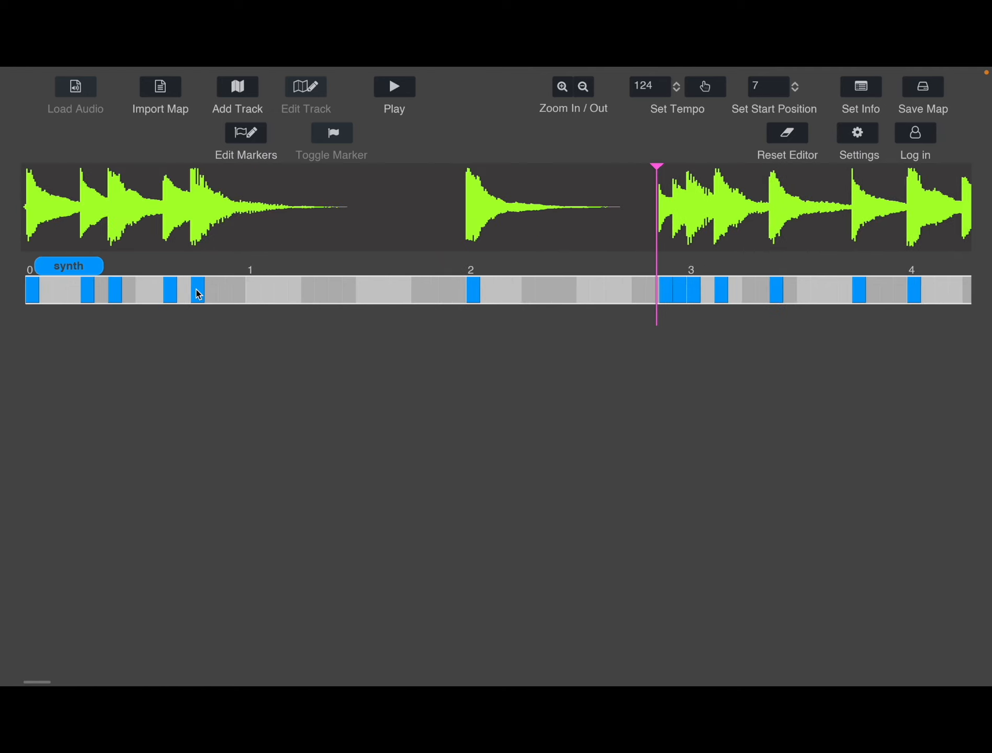
pyautogui.click(198, 294)
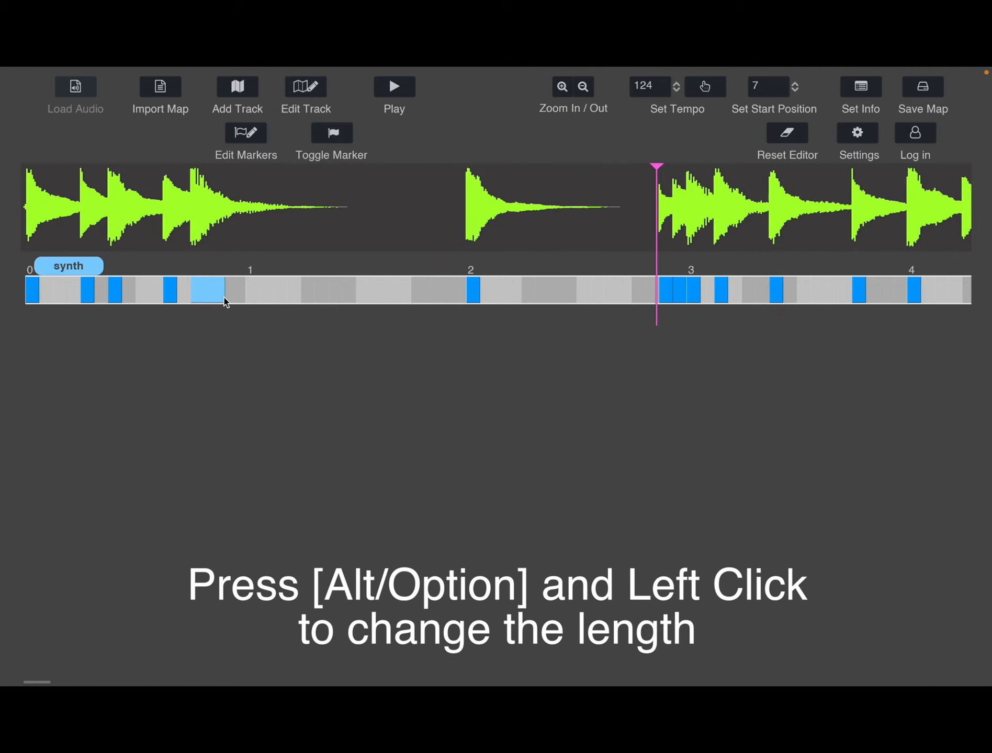
pyautogui.moveTo(224, 298); pyautogui.dragTo(249, 297)
# Move the fourth synth note in bar 0 with grid snapping, and shift it slightly earlier without the grid.
pyautogui.click(170, 291)
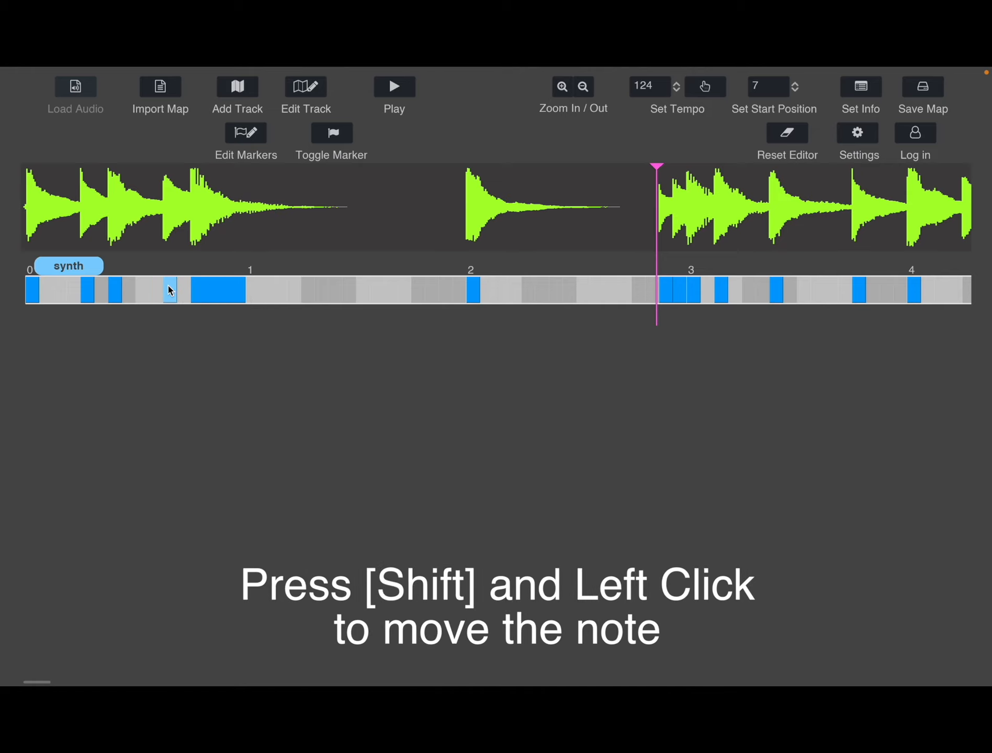
pyautogui.moveTo(170, 291)
pyautogui.mouseDown()
pyautogui.moveTo(153, 292)
pyautogui.moveTo(178, 293)
pyautogui.moveTo(158, 304)
pyautogui.moveTo(149, 295)
pyautogui.moveTo(171, 301)
pyautogui.mouseUp()
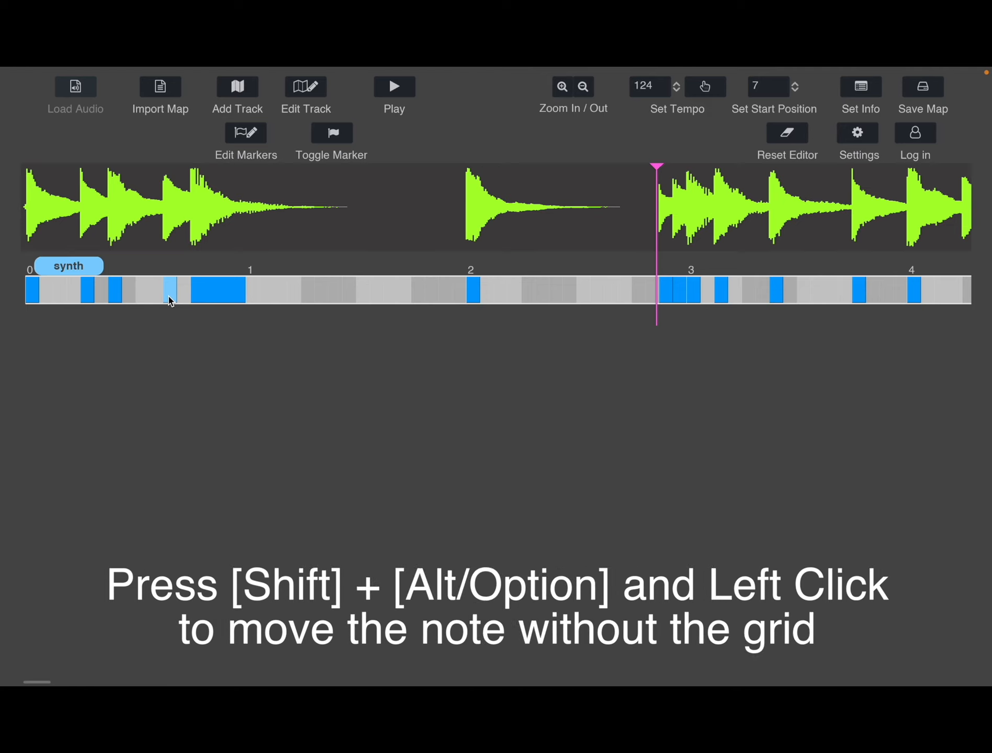
pyautogui.moveTo(169, 301)
pyautogui.mouseDown()
pyautogui.moveTo(150, 300)
pyautogui.moveTo(169, 300)
pyautogui.mouseUp()
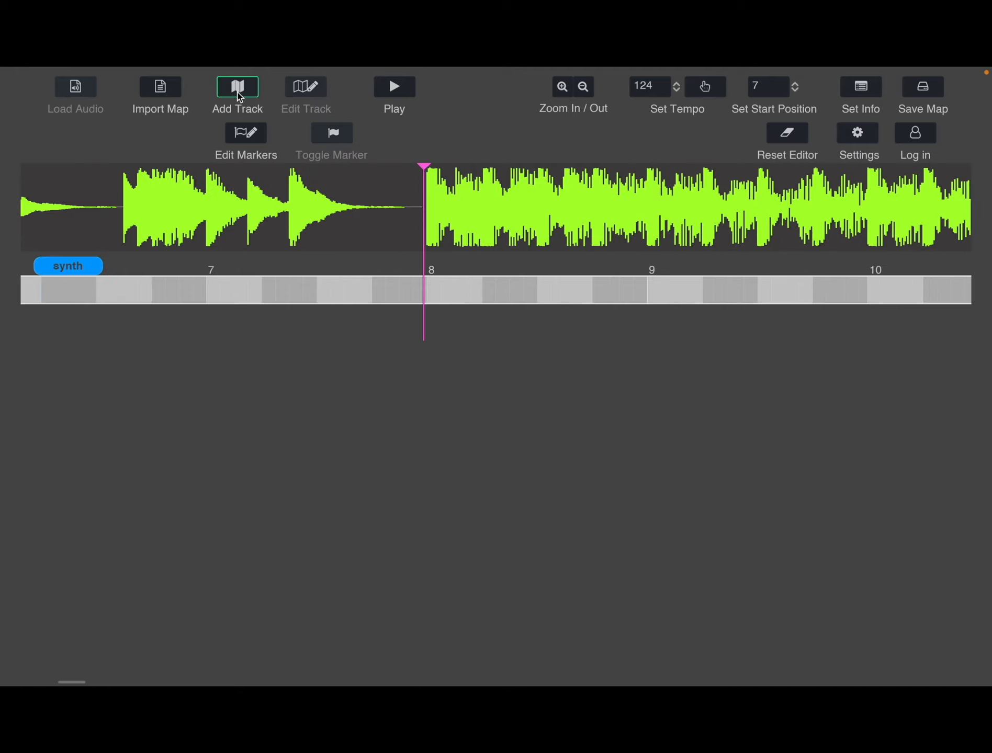
# Add a new track with drums as the instrument.
pyautogui.click(238, 92)
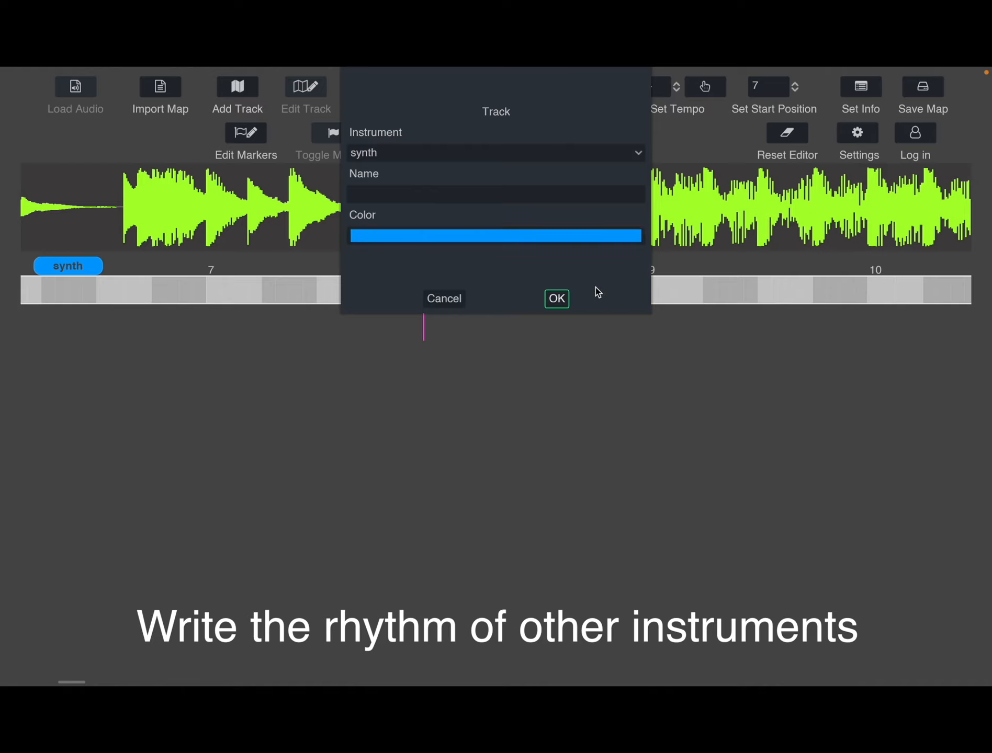
pyautogui.click(455, 152)
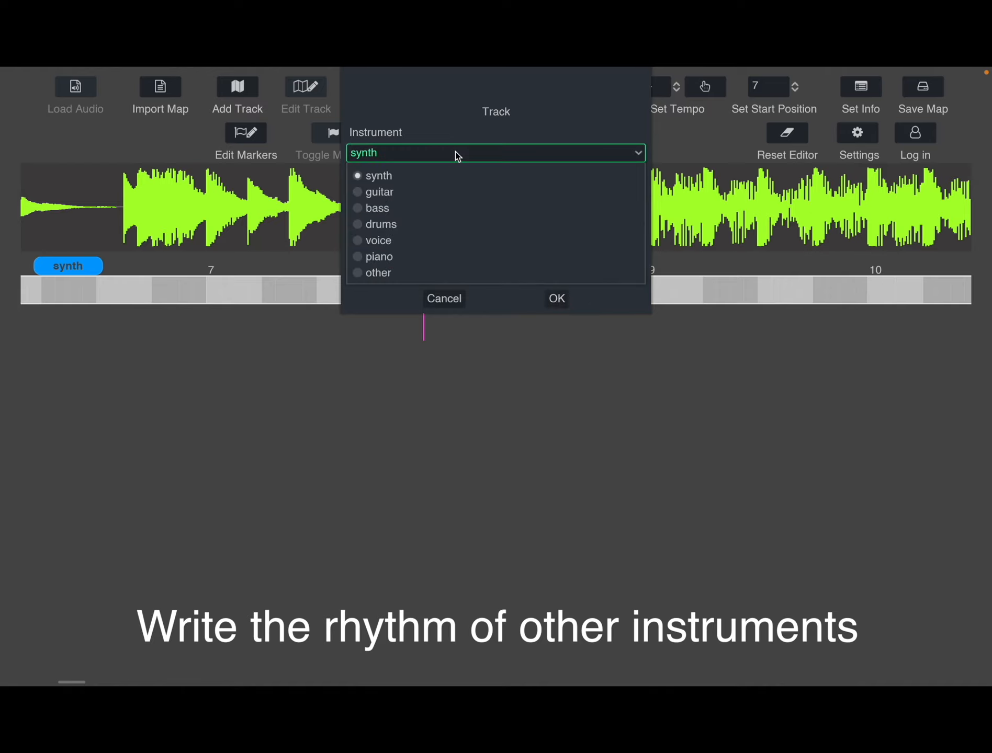
pyautogui.click(443, 224)
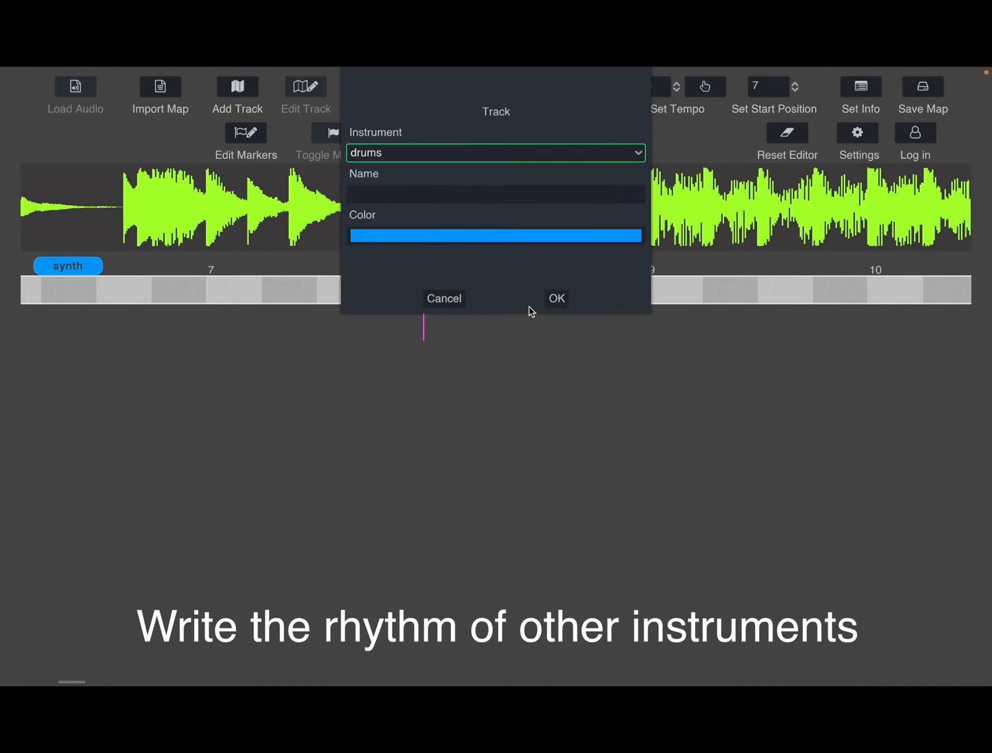
pyautogui.click(558, 298)
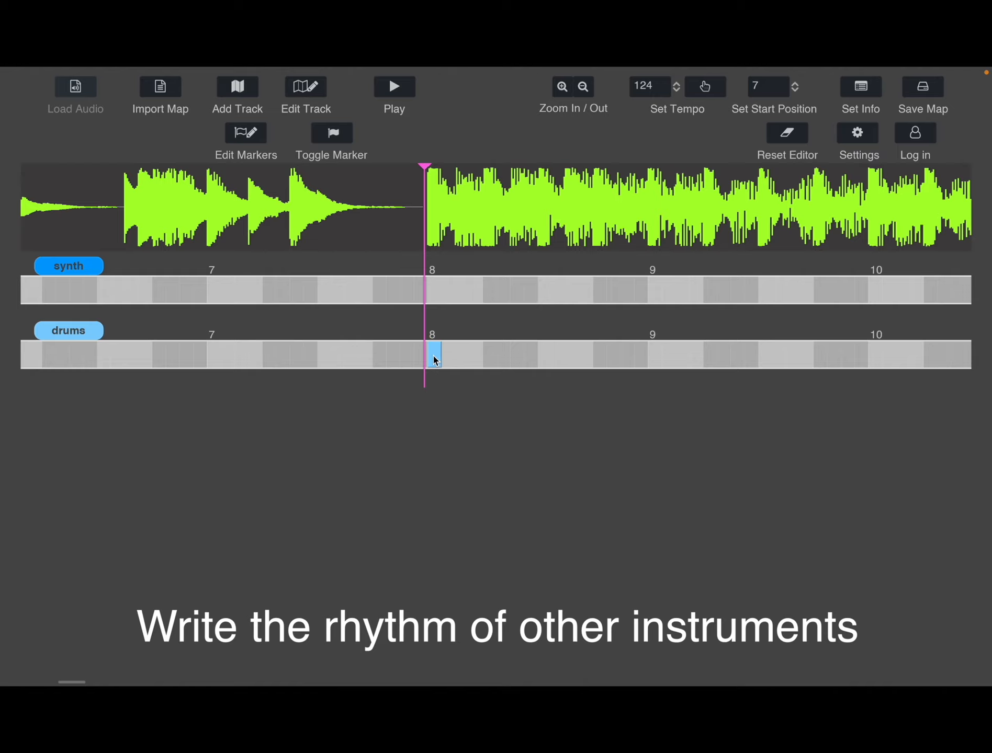
# Add a drum note on every beat from the start of bar 8 through the first beat of bar 10, and stop playback.
pyautogui.click(433, 356)
pyautogui.click(489, 356)
pyautogui.click(545, 356)
pyautogui.click(600, 356)
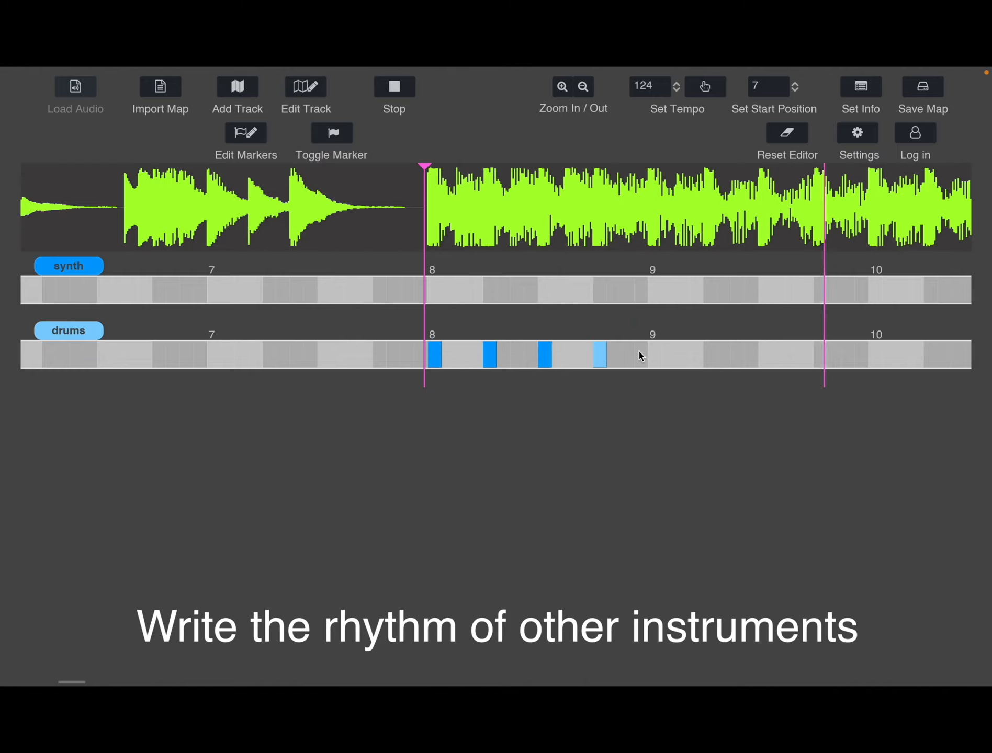
pyautogui.click(655, 356)
pyautogui.click(710, 356)
pyautogui.click(765, 356)
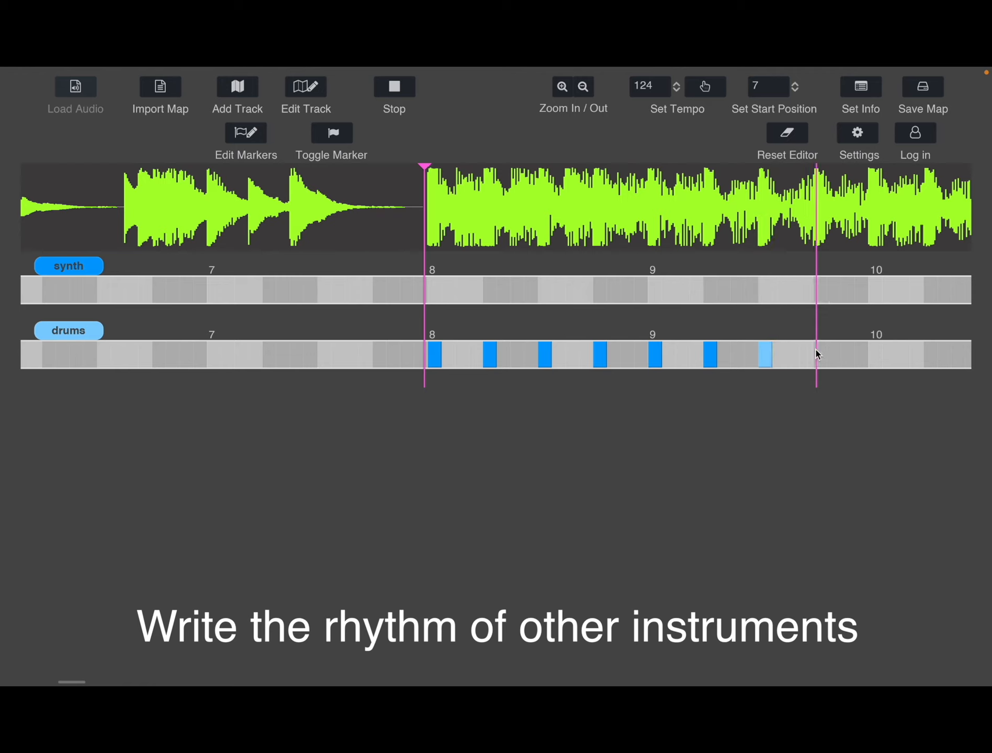
pyautogui.click(820, 356)
pyautogui.click(876, 356)
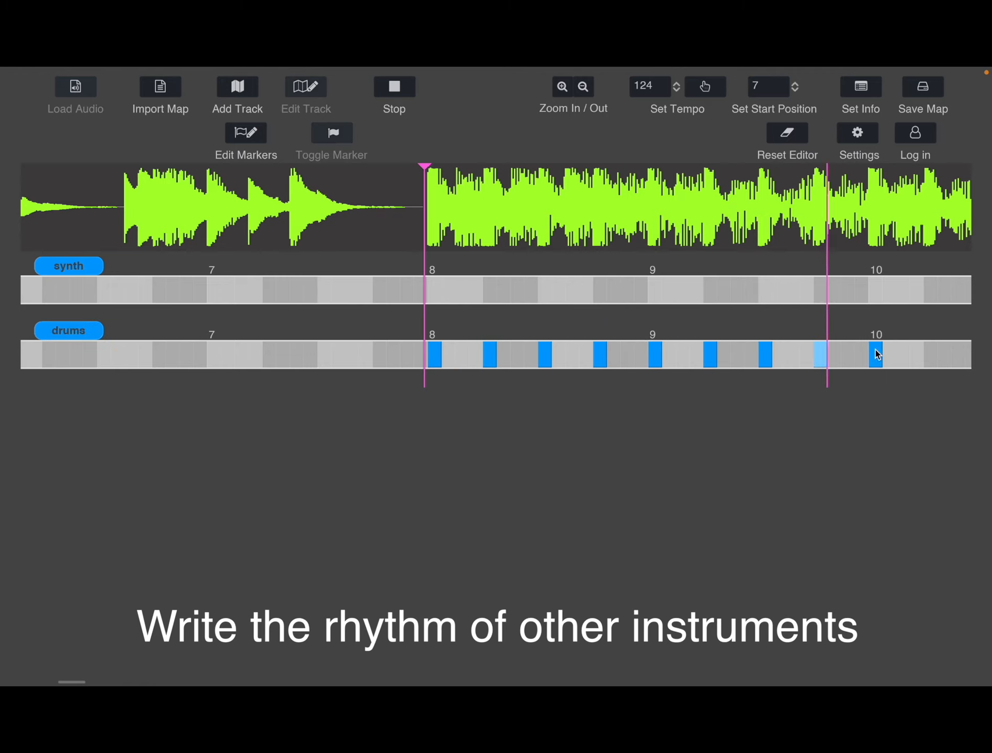
pyautogui.press('space')
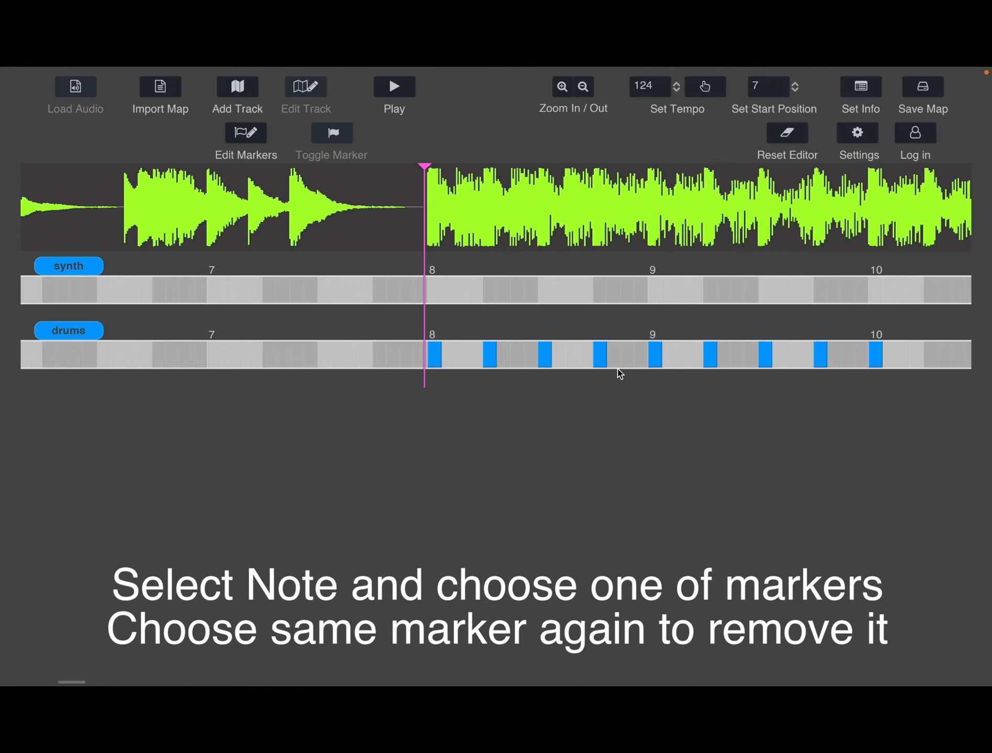
# Add an accent marker to the drum note on the second beat of bar 8.
pyautogui.click(490, 353)
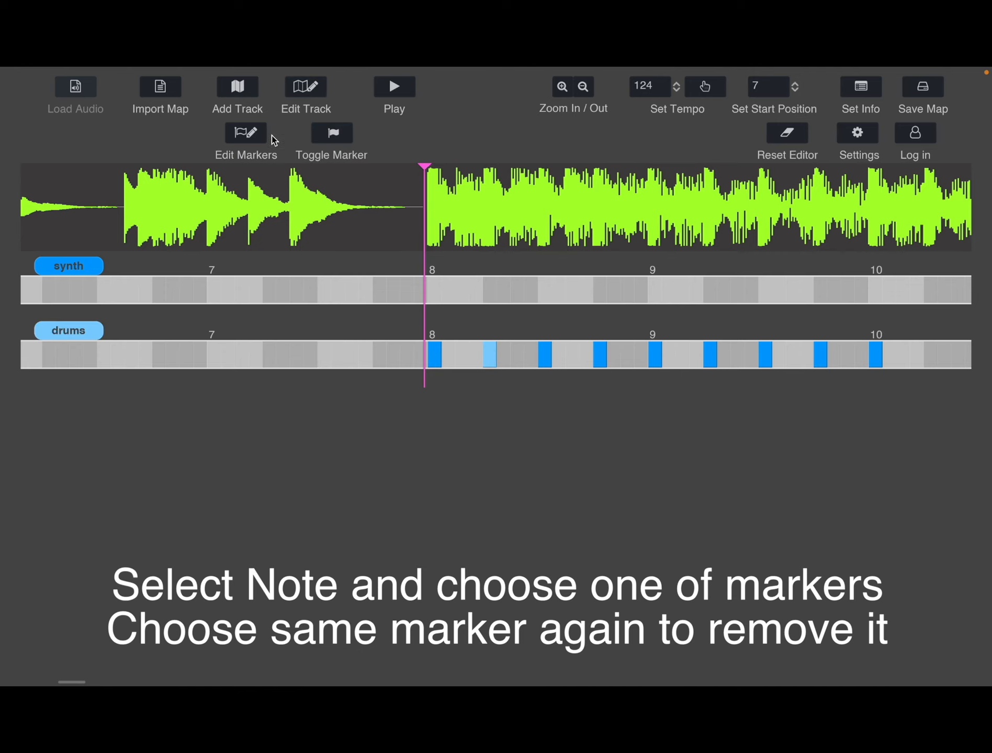
pyautogui.click(324, 132)
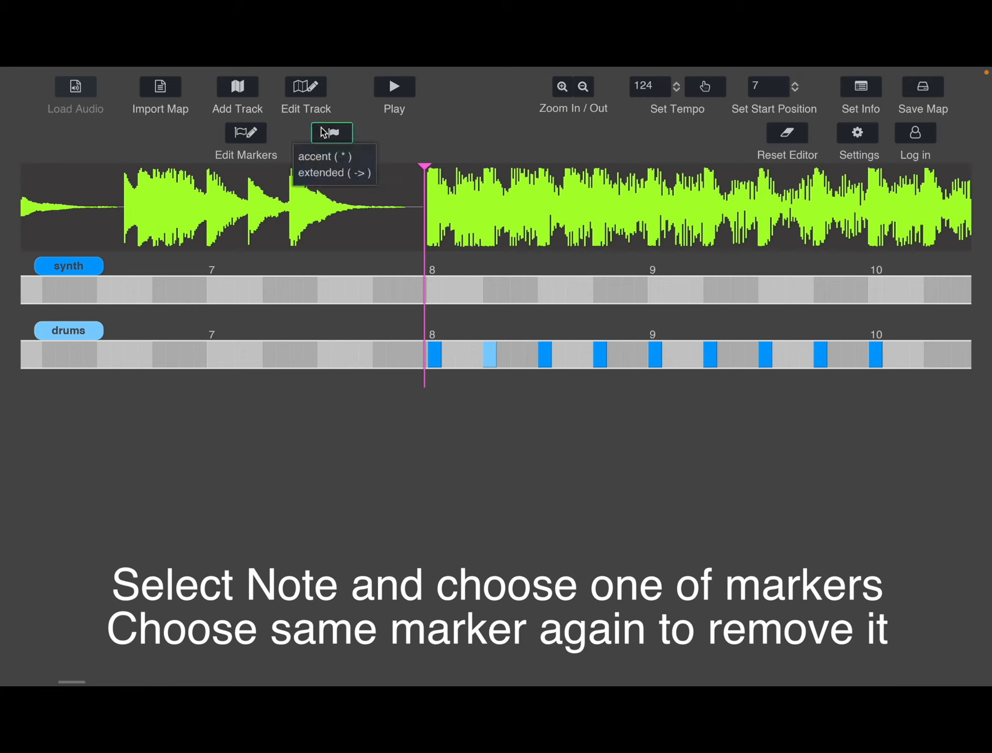
pyautogui.click(324, 157)
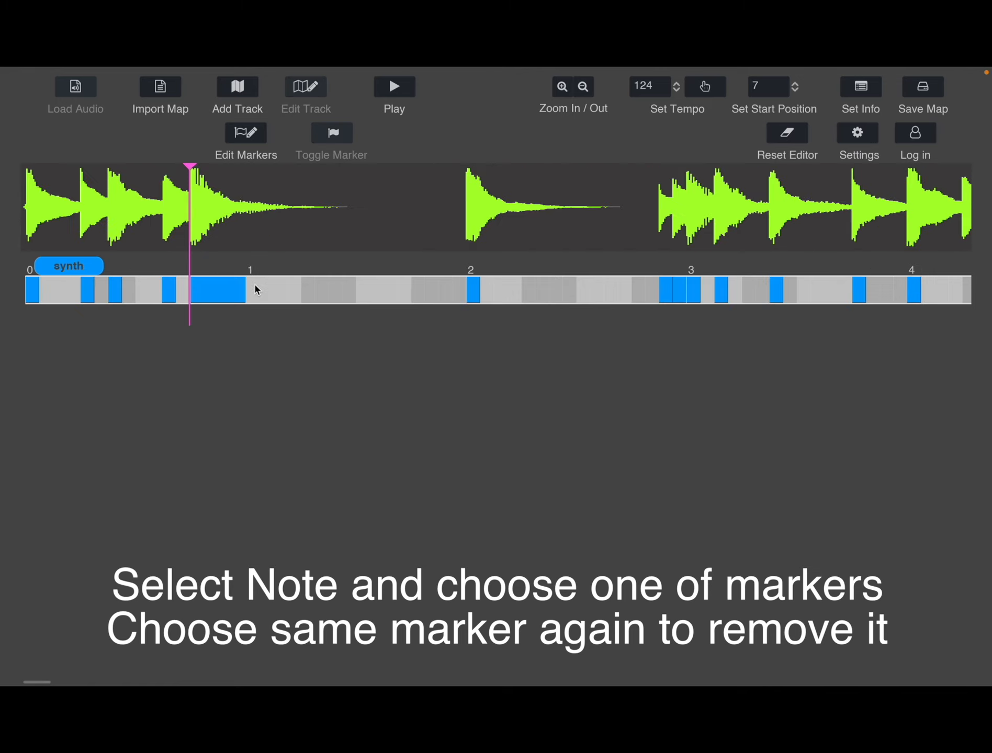
# Add a synth note at the start of bar 1 and lengthen it to cover two beats.
pyautogui.click(254, 289)
pyautogui.moveTo(254, 290); pyautogui.dragTo(358, 294)
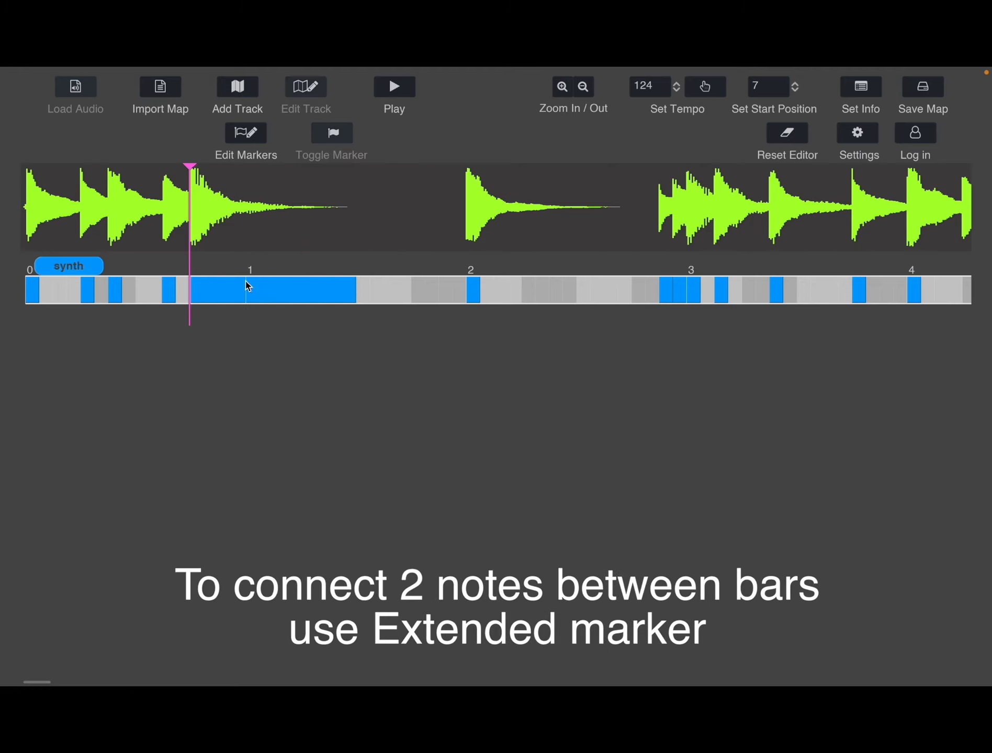
# Add an extended marker to the synth note on the last beat of bar 0 and play back the connected notes.
pyautogui.click(222, 292)
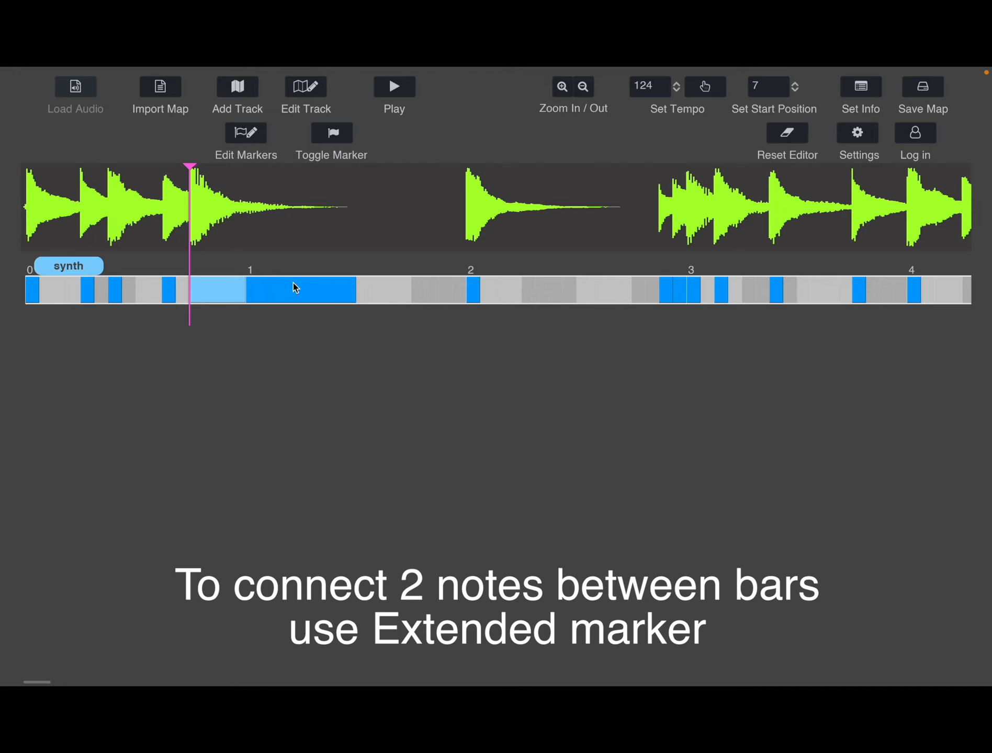
pyautogui.click(322, 139)
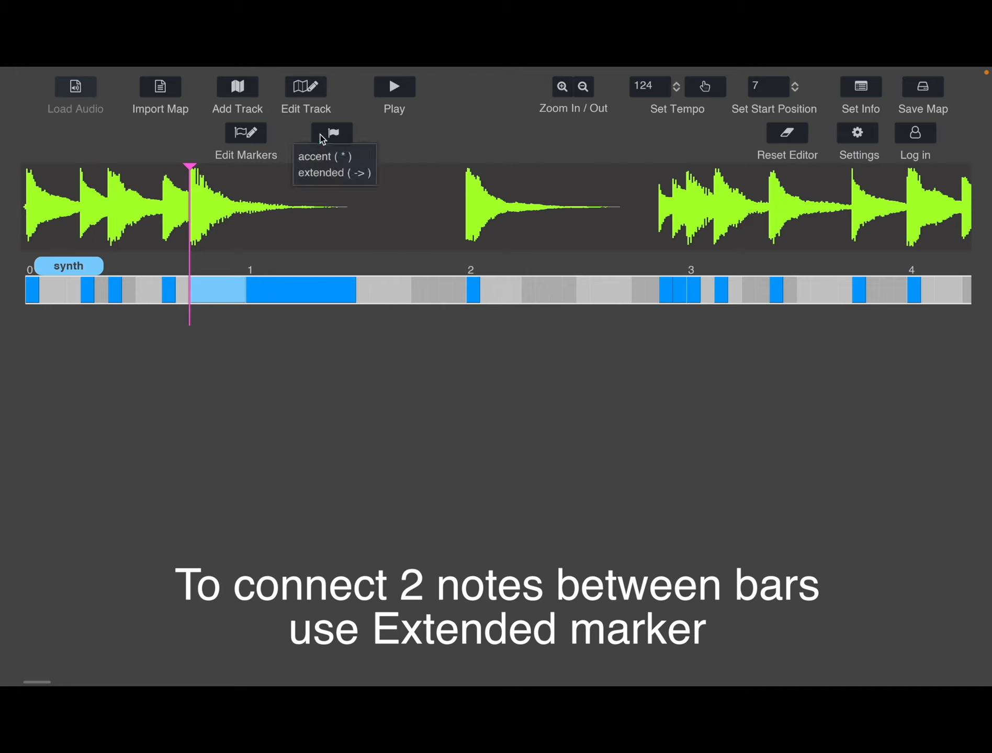
pyautogui.click(320, 172)
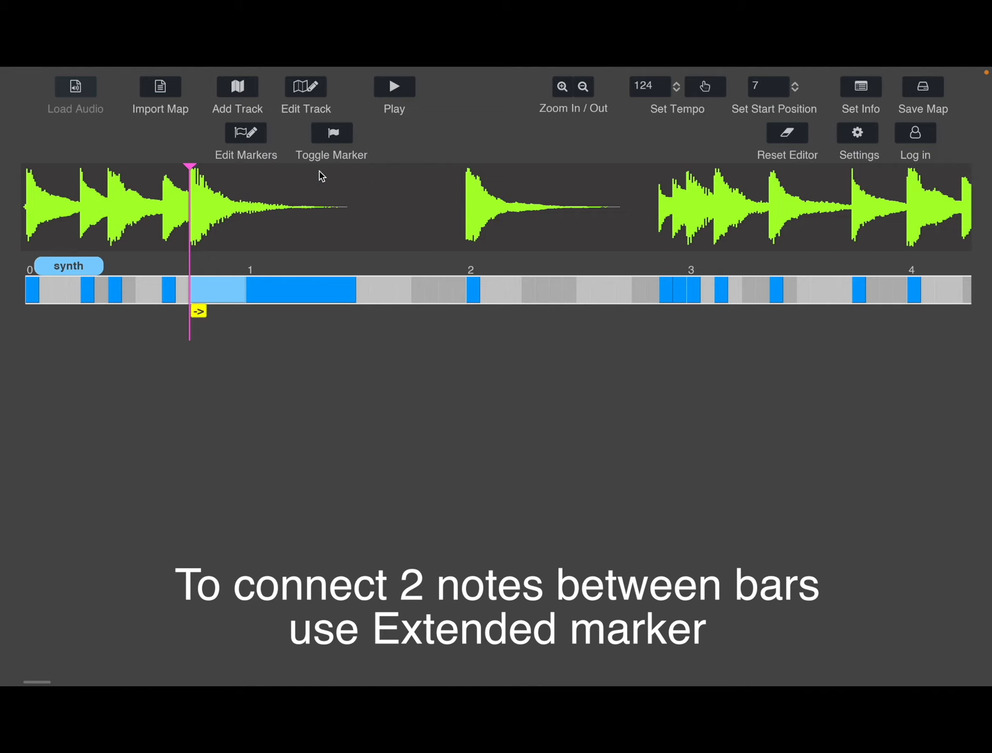
pyautogui.press('space')
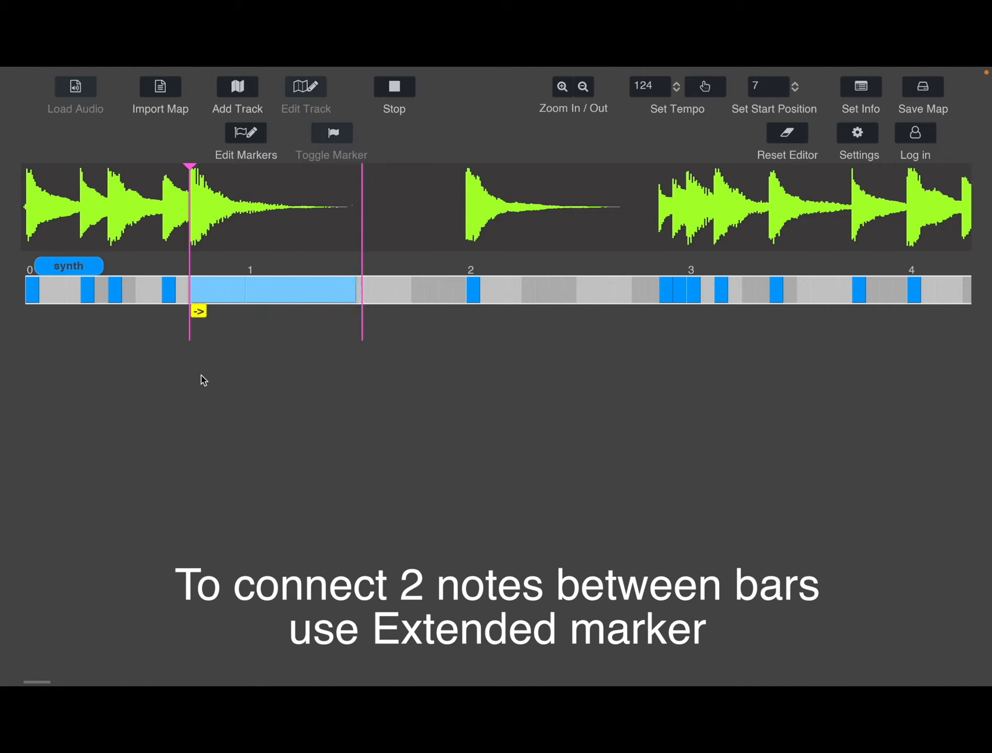
pyautogui.press('space')
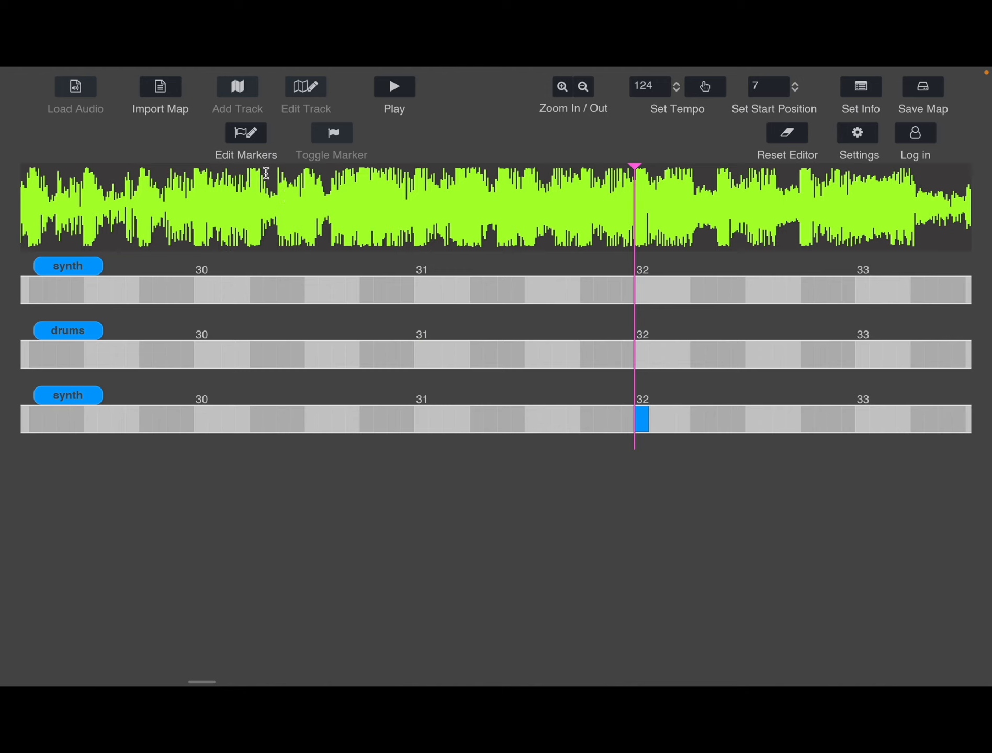
# Create a custom marker with the id epic, the code epic and a pink color.
pyautogui.click(248, 136)
pyautogui.click(510, 415)
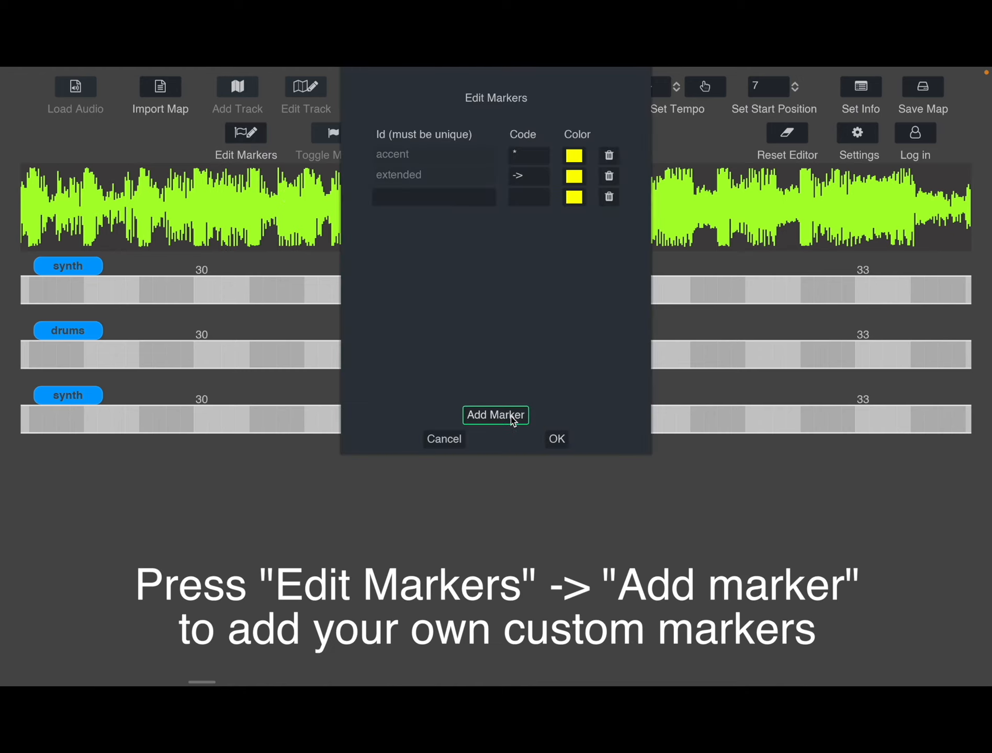
pyautogui.click(463, 199)
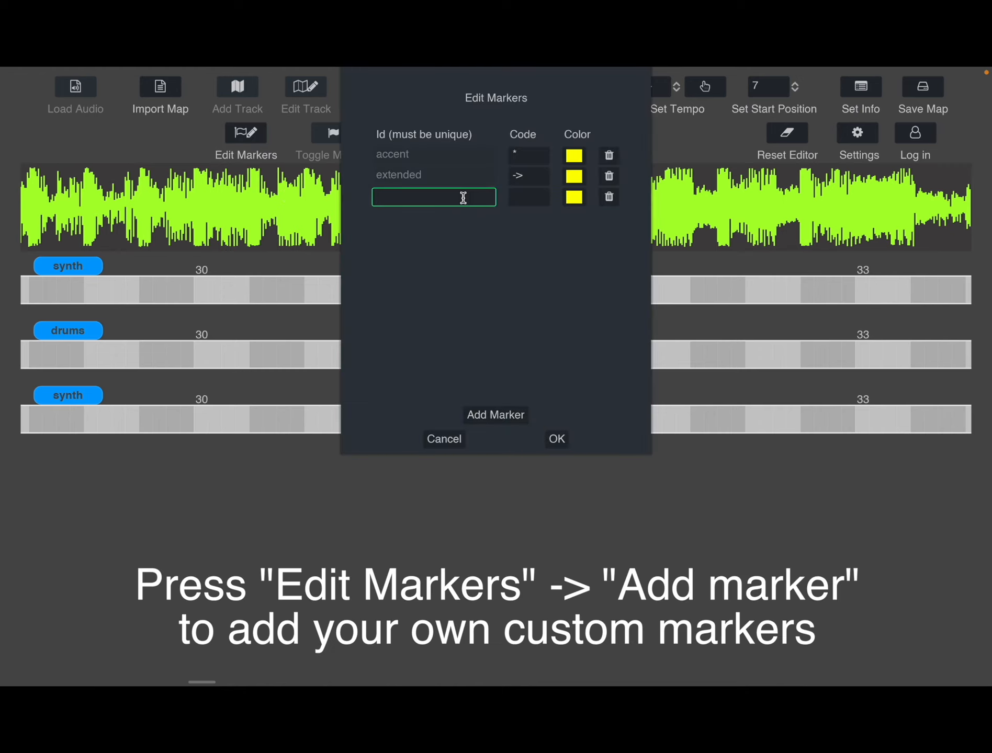
pyautogui.click(536, 191)
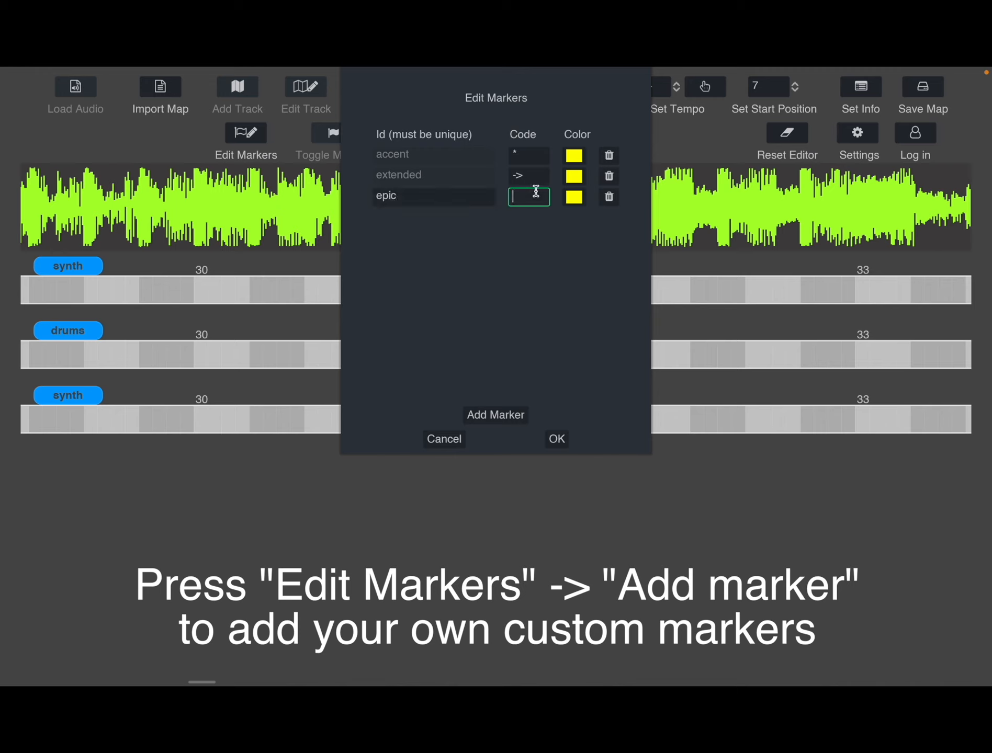
pyautogui.write('epic')
pyautogui.click(583, 193)
pyautogui.click(559, 237)
pyautogui.click(609, 340)
pyautogui.click(557, 438)
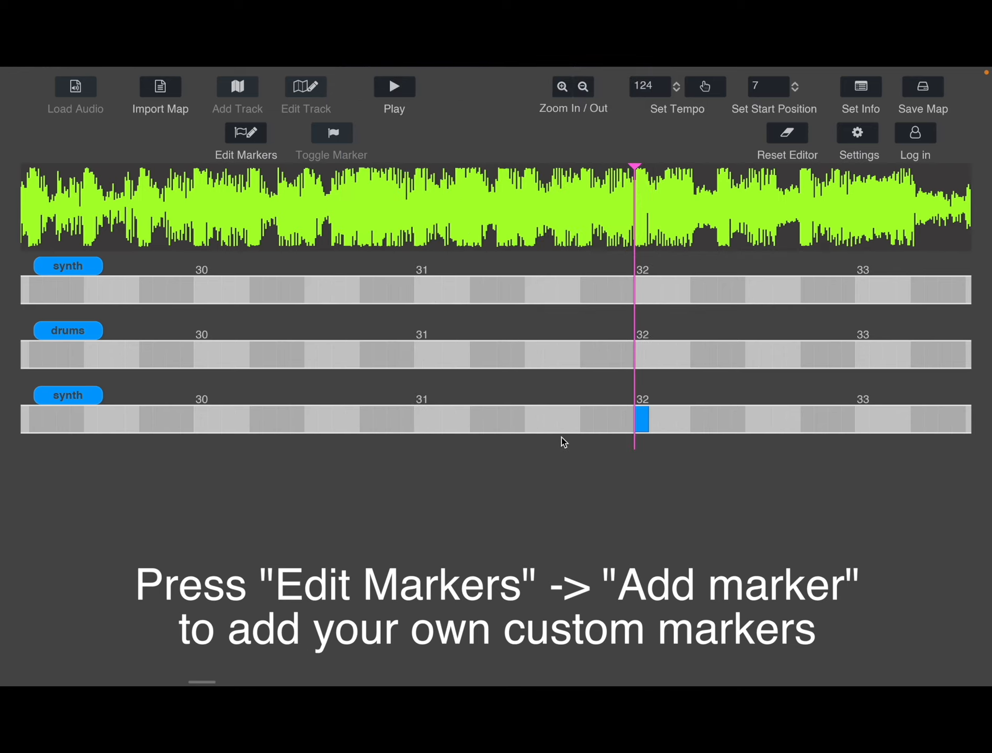
# Apply the epic marker to the synth note at the start of bar 32 and play back from bar 31.
pyautogui.click(640, 418)
pyautogui.click(324, 143)
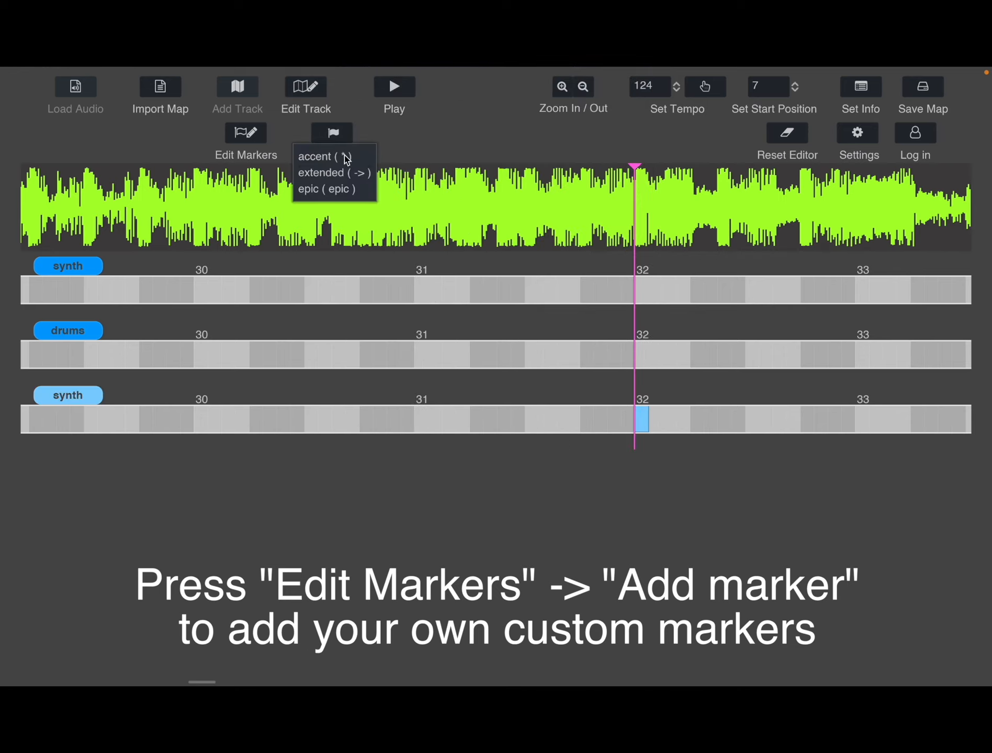
pyautogui.click(337, 195)
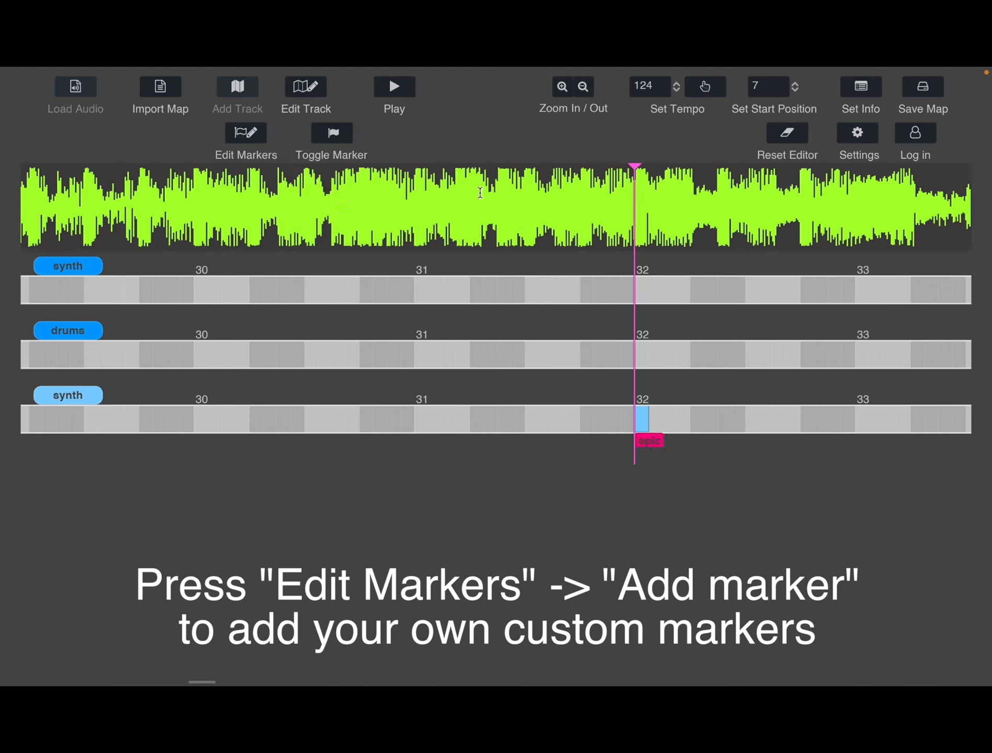
pyautogui.click(516, 183)
pyautogui.press('space')
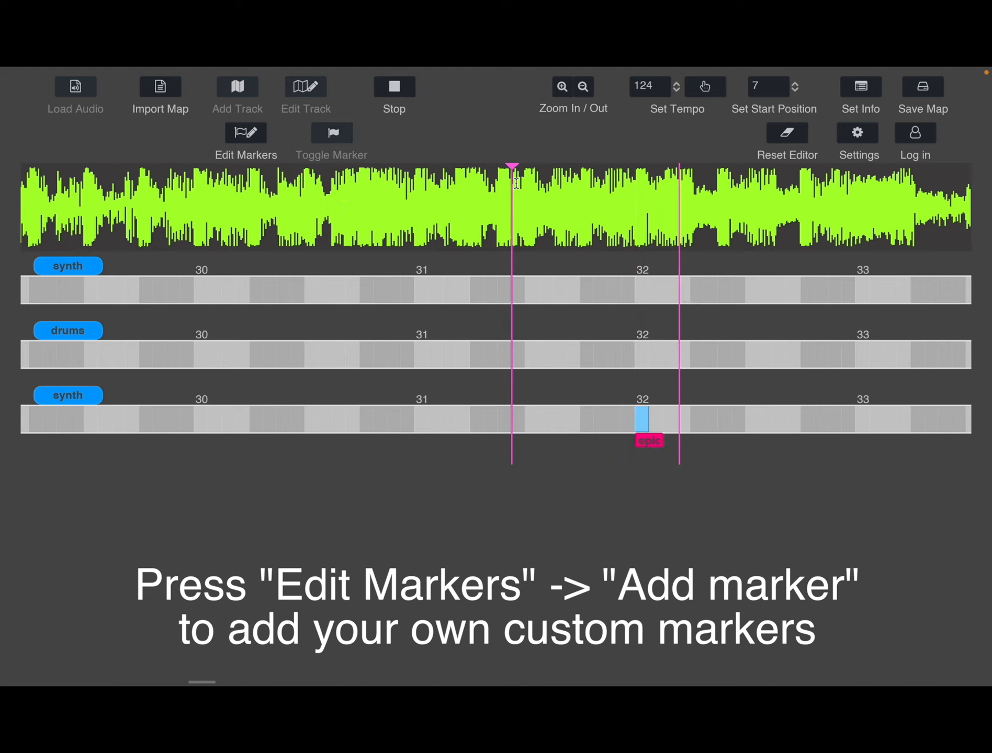
pyautogui.press('space')
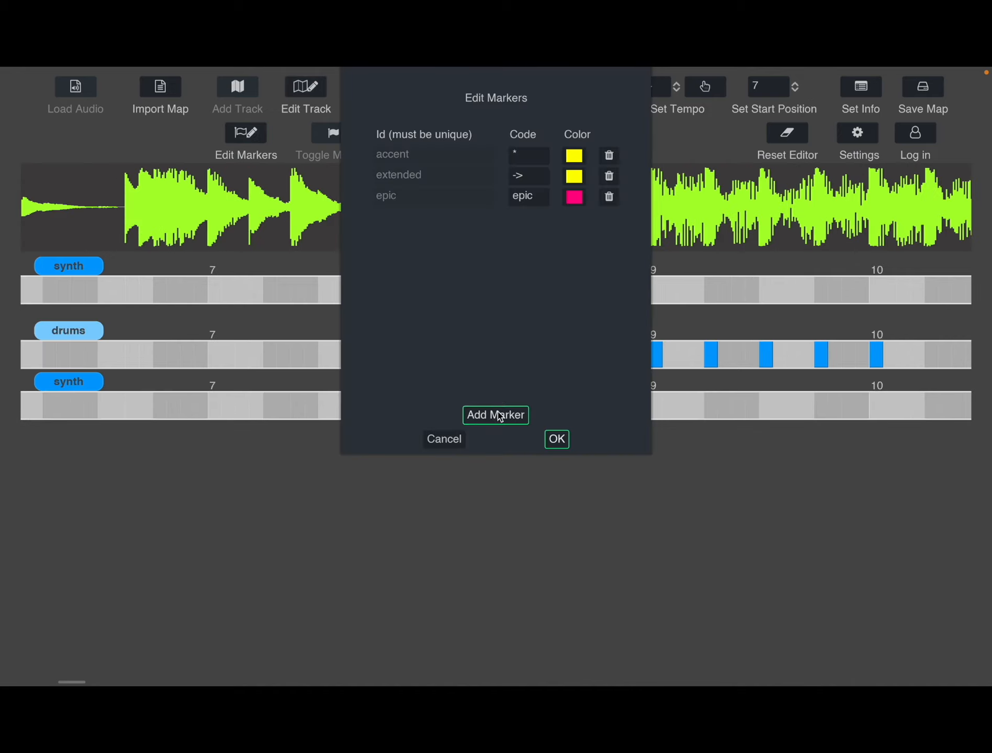
# Create custom markers L and R with matching codes, coloring L green and R orange (ff5400).
pyautogui.click(495, 415)
pyautogui.write('L')
pyautogui.press('Tab')
pyautogui.write('L')
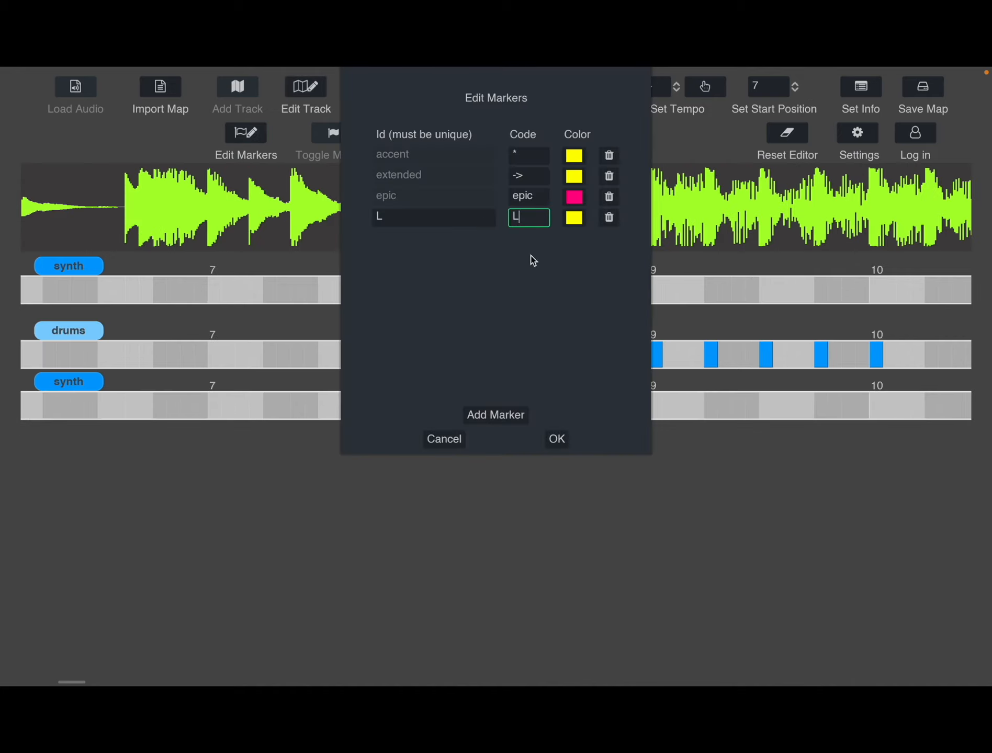
pyautogui.click(496, 415)
pyautogui.write('R')
pyautogui.press('Tab')
pyautogui.click(574, 238)
pyautogui.click(561, 86)
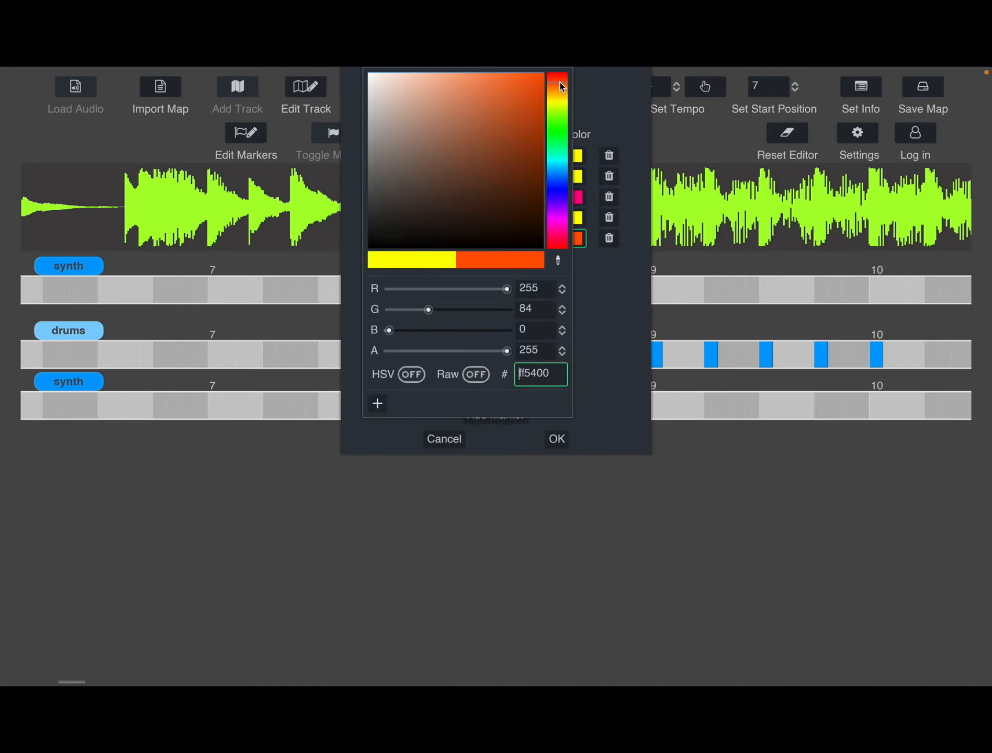
pyautogui.click(591, 416)
pyautogui.click(557, 439)
# Mark the four drum notes of bar 8 alternately with L, R, L and R markers, and play them back.
pyautogui.click(436, 354)
pyautogui.click(332, 133)
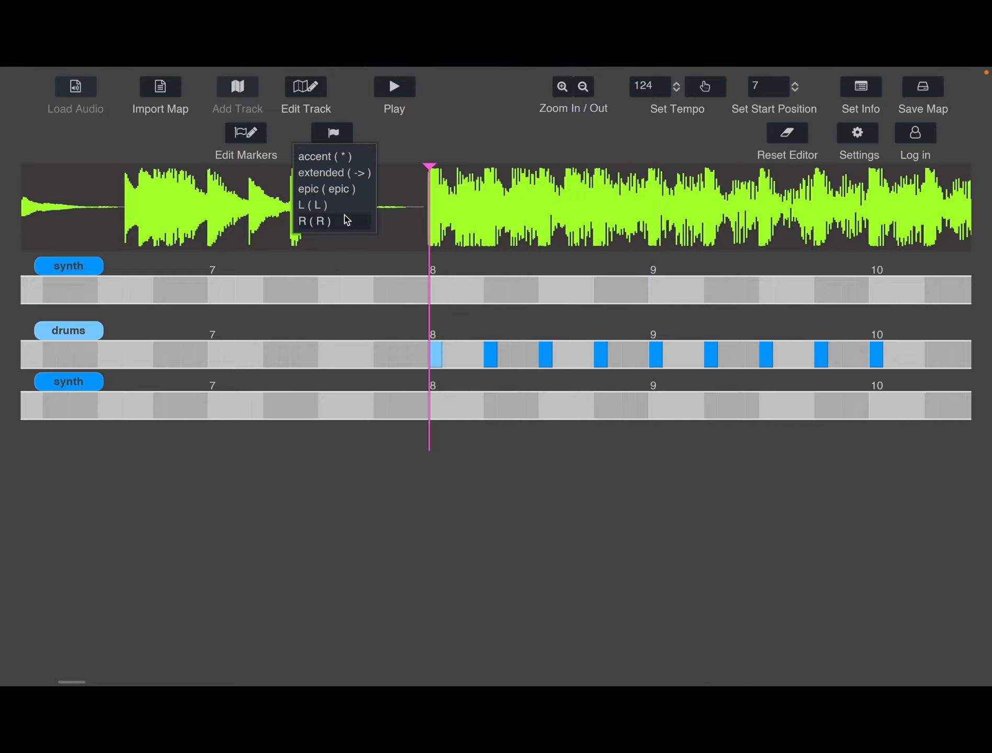
pyautogui.press('l')
pyautogui.press('r')
pyautogui.press('l')
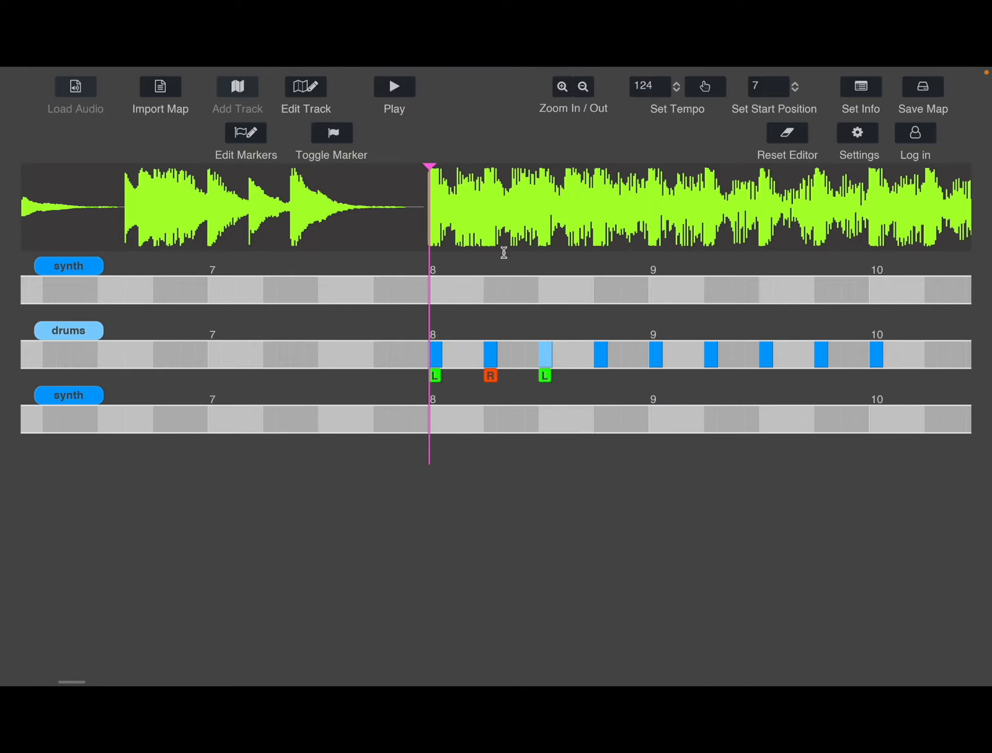
pyautogui.click(340, 134)
pyautogui.click(317, 221)
pyautogui.press('space')
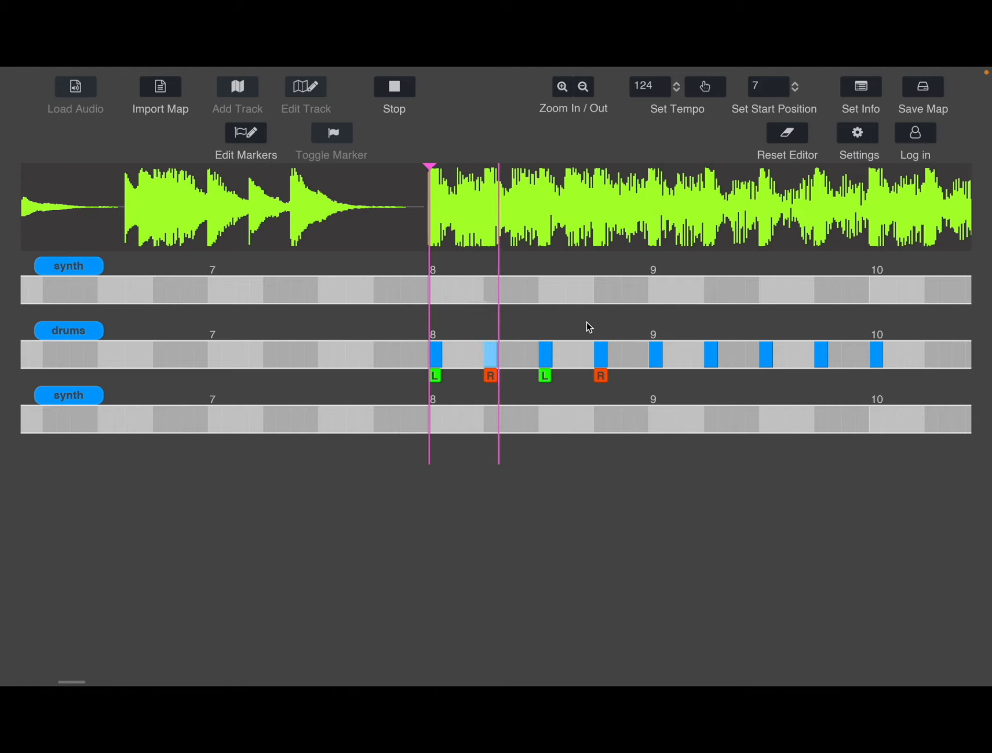
pyautogui.press('space')
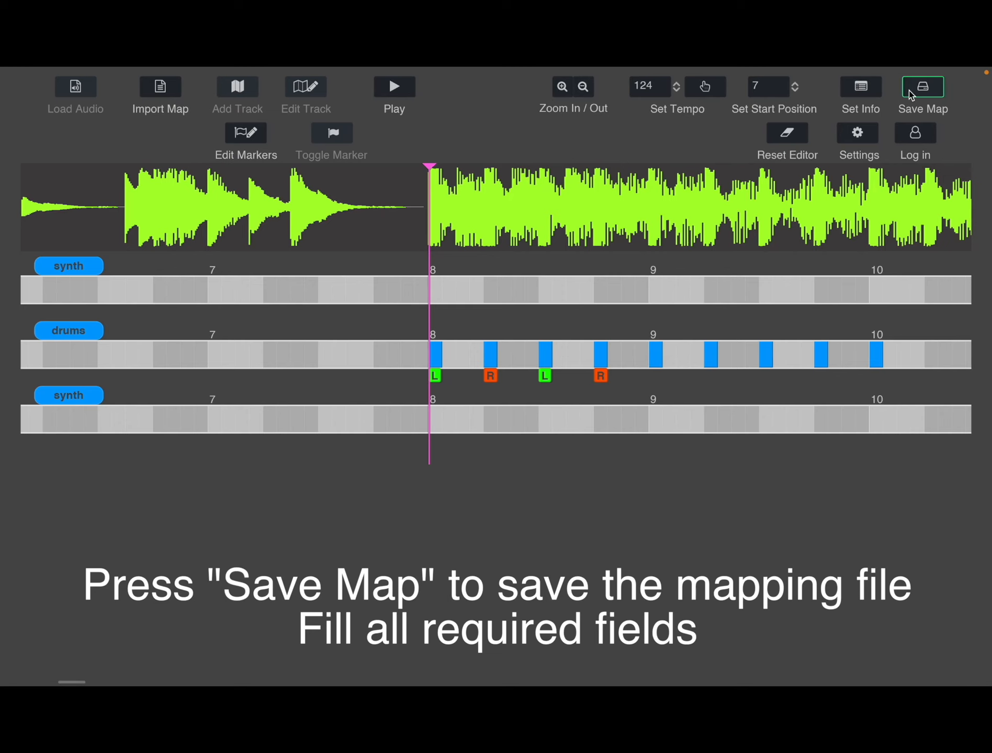
# Start saving the map, go through the creator, title and download link fields, and accept the info form.
pyautogui.click(910, 91)
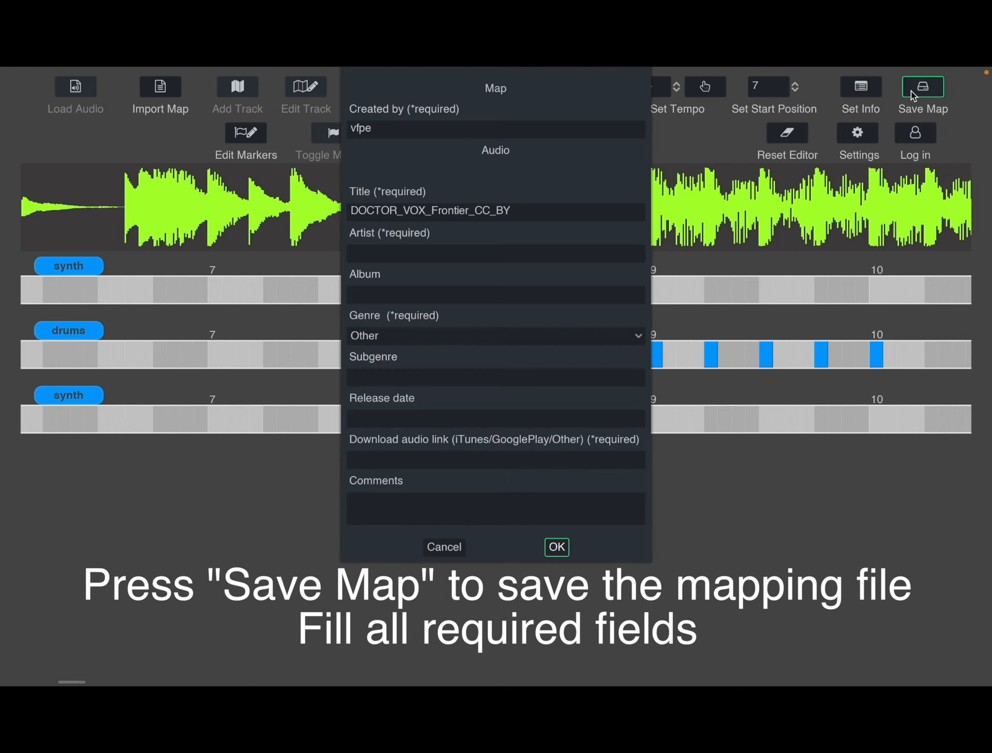
pyautogui.click(461, 129)
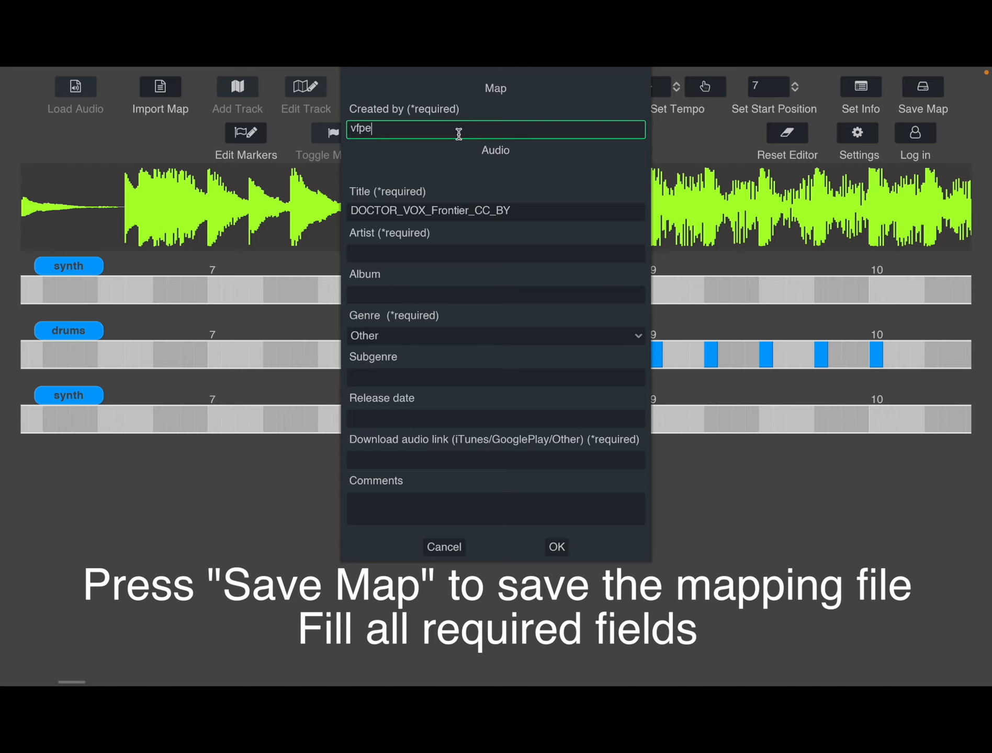
pyautogui.click(445, 210)
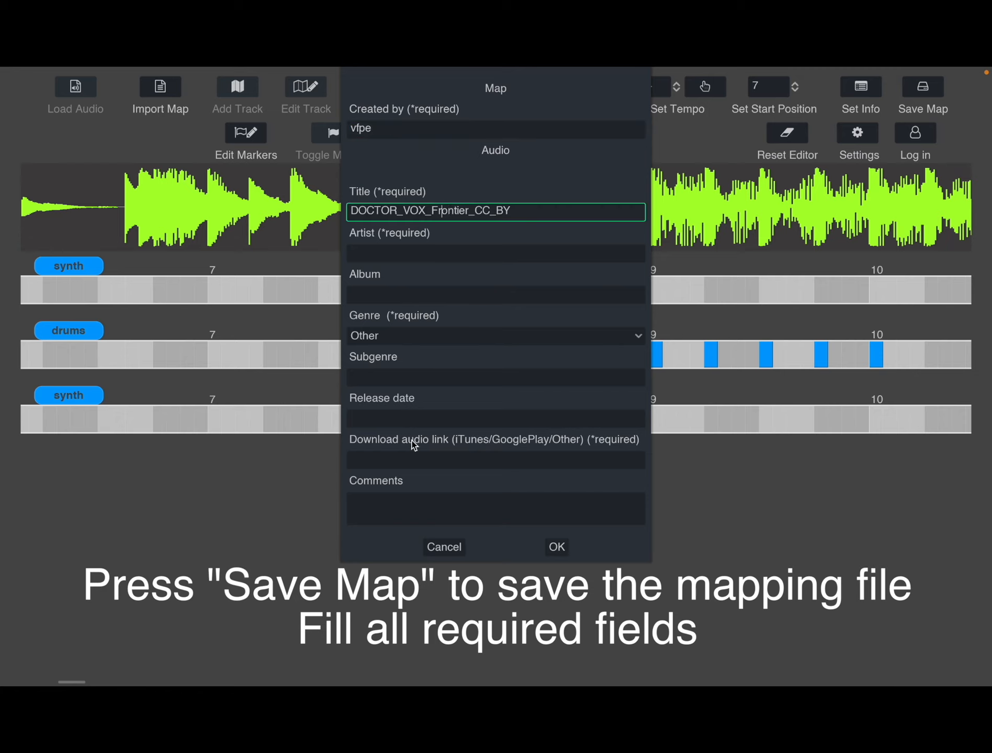
pyautogui.click(412, 454)
pyautogui.press('Return')
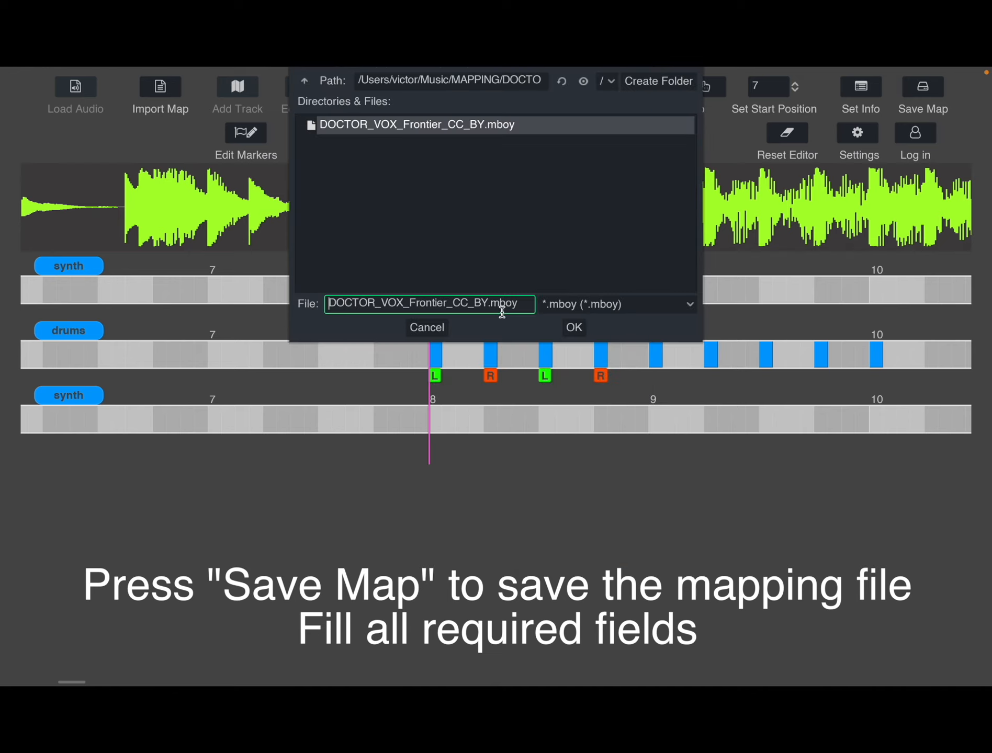
# Save the map file under the name my/-map.mboy.
pyautogui.doubleClick(470, 306)
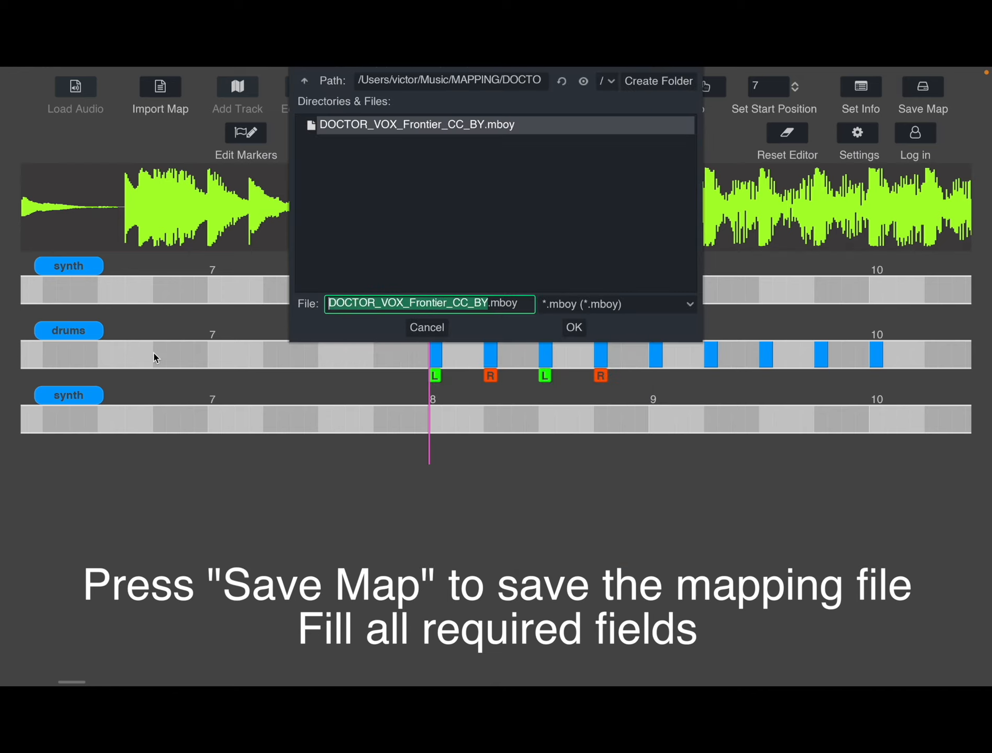
pyautogui.press('BackSpace')
pyautogui.write('my/-map')
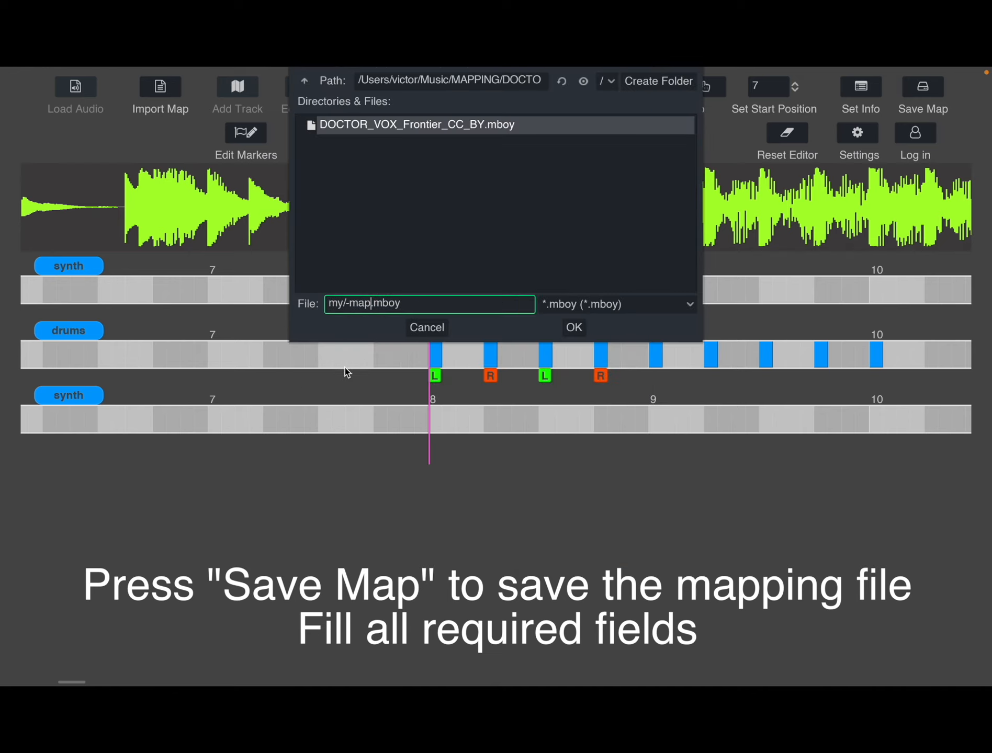
pyautogui.click(574, 327)
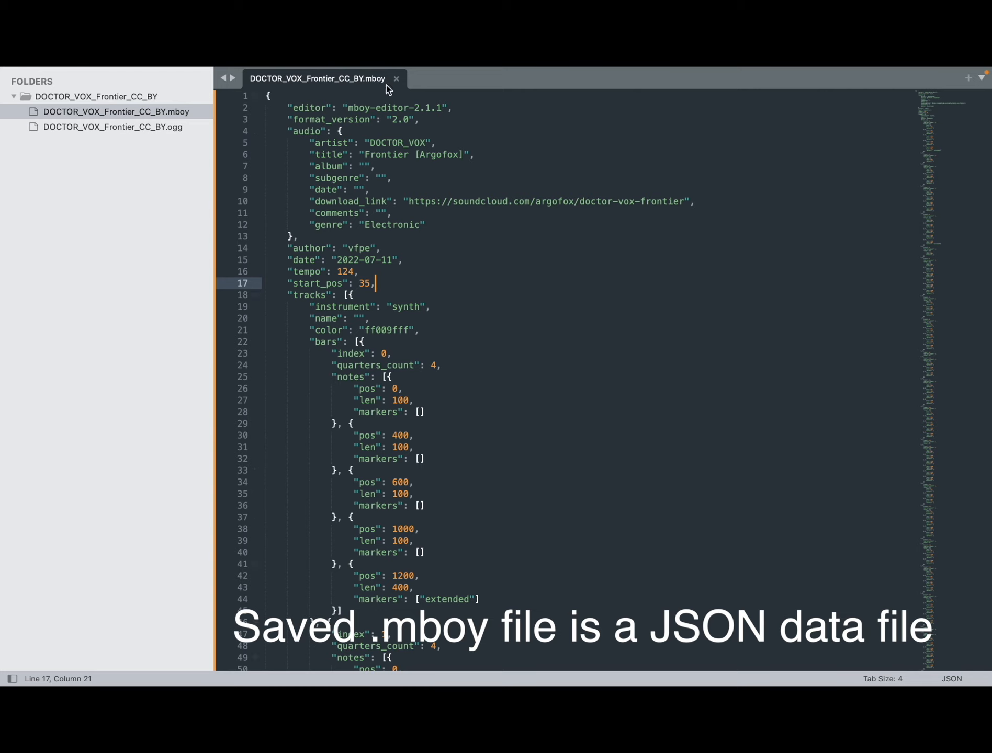
# Examine the bars, notes and markers of the first synth track in the DOCTOR_VOX_Frontier_CC_BY.mboy JSON file.
pyautogui.scroll(-6, 352, 259)
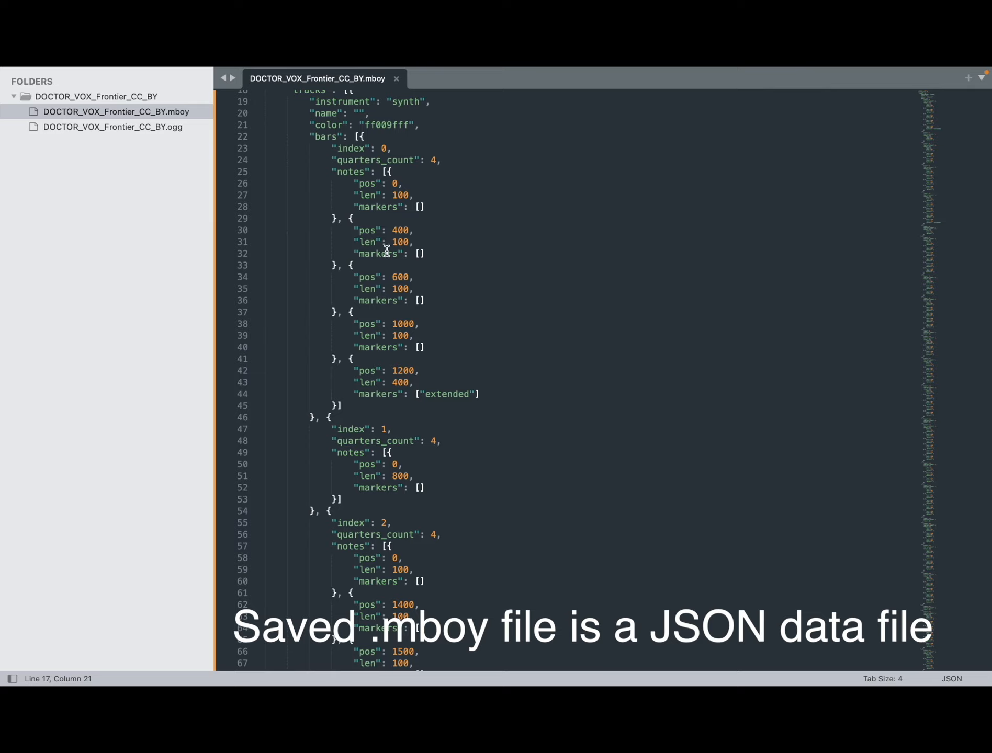
pyautogui.scroll(-3, 386, 251)
pyautogui.scroll(-15, 386, 251)
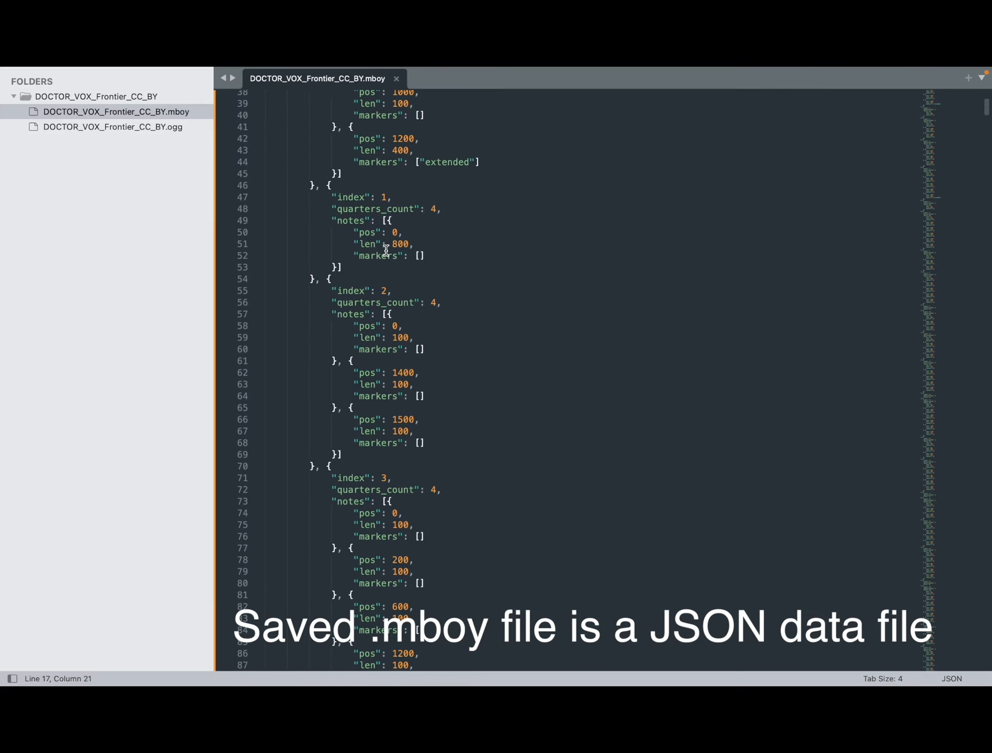
pyautogui.scroll(12, 386, 251)
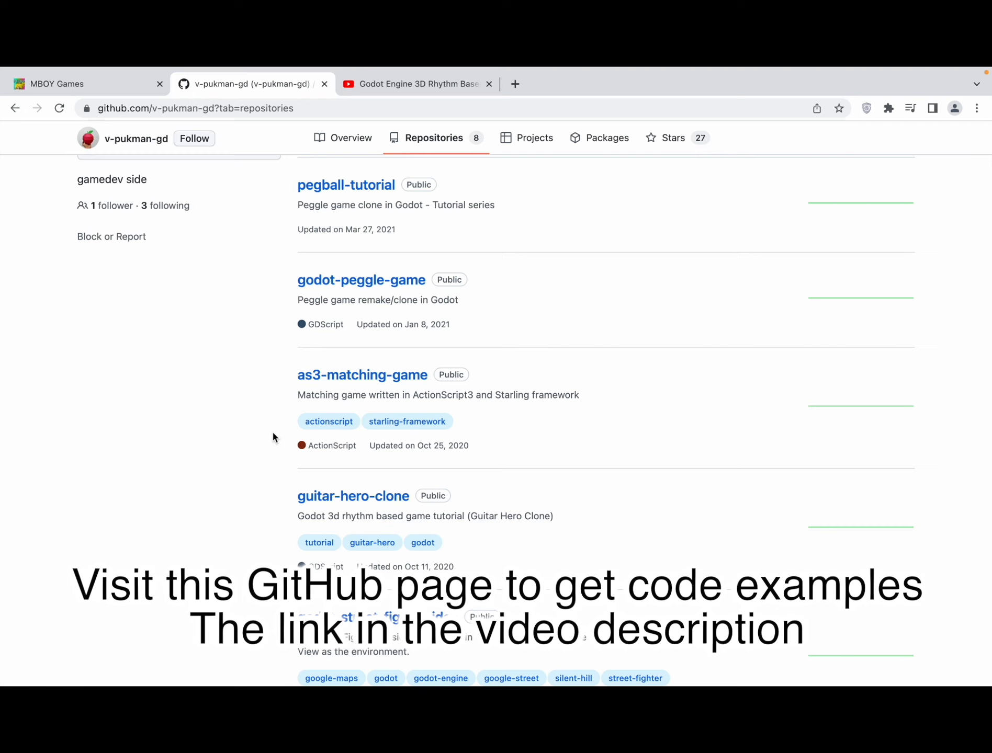
# Open the game.gd script in the guitar-hero-clone repository on GitHub.
pyautogui.scroll(-3, 266, 501)
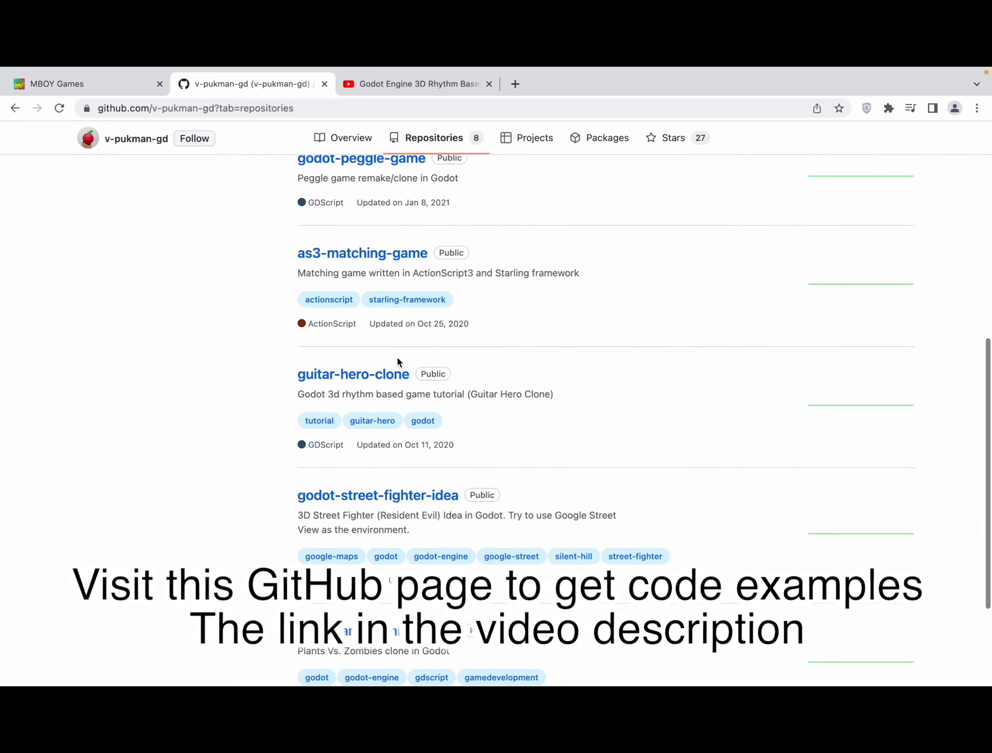
pyautogui.click(365, 375)
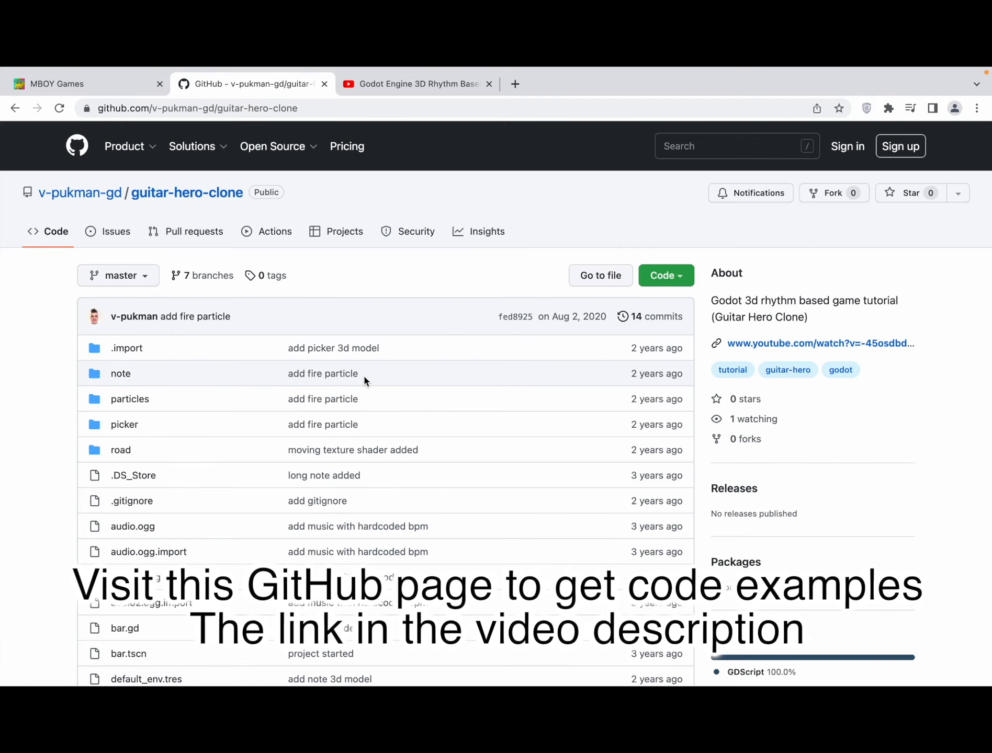
pyautogui.scroll(-5, 188, 450)
pyautogui.click(134, 459)
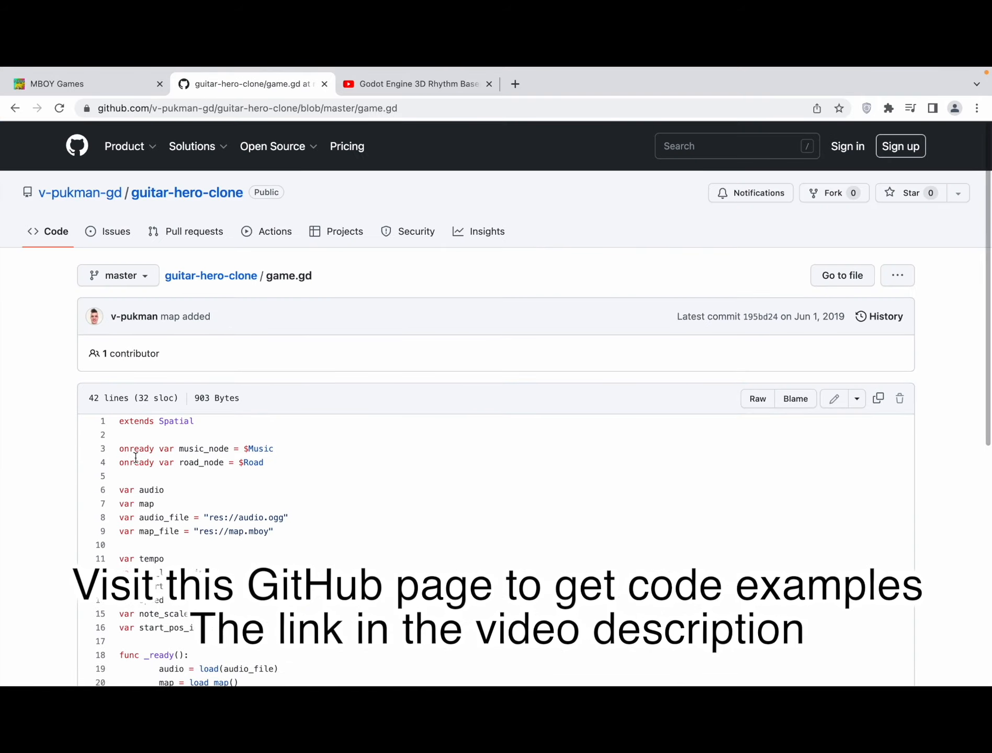
# Highlight the map_file variable line and the JSON.parse return expression in load_map to see how the map is loaded.
pyautogui.scroll(-5, 136, 462)
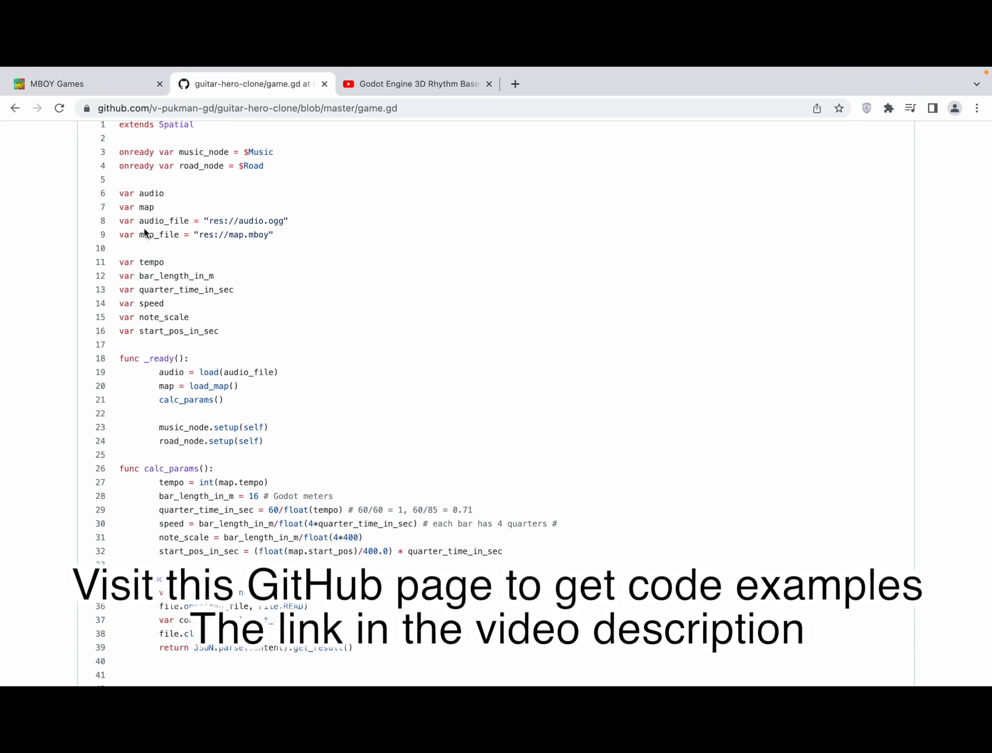
pyautogui.moveTo(274, 234); pyautogui.dragTo(121, 238)
pyautogui.scroll(-2, 219, 366)
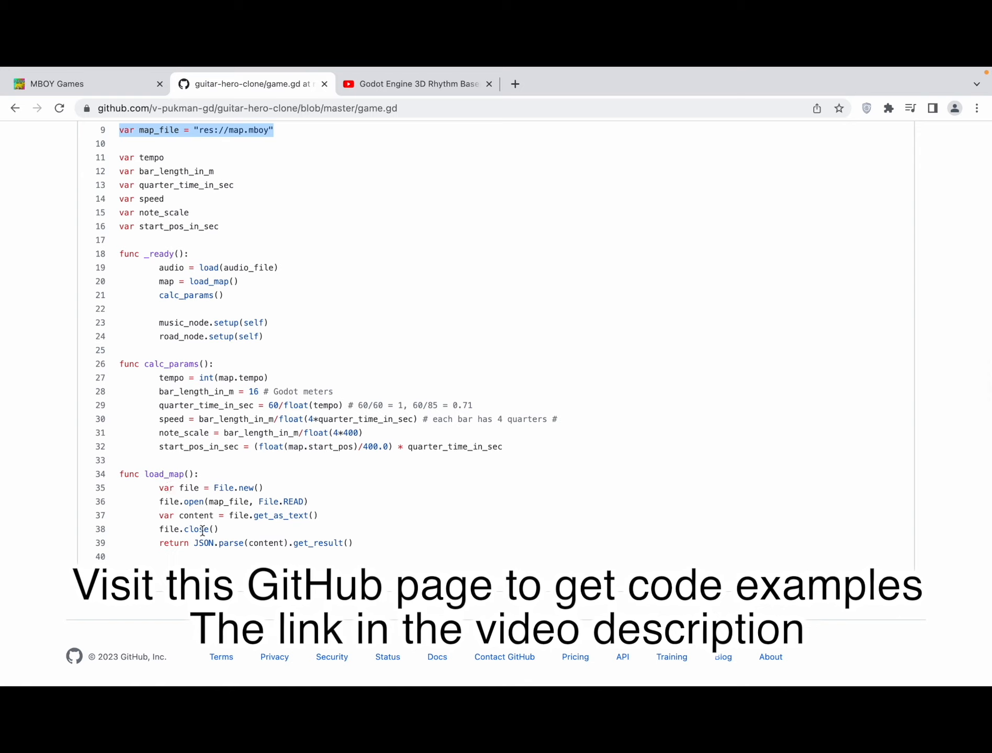
pyautogui.moveTo(189, 543); pyautogui.dragTo(352, 542)
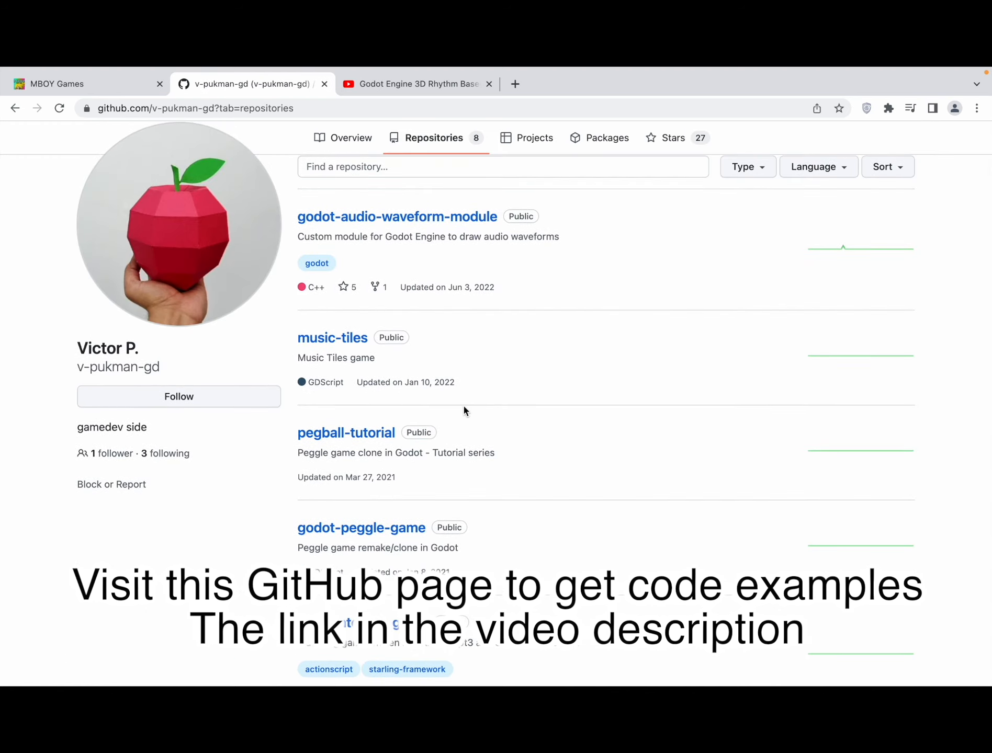
# Open game.gd in the music-tiles repository and highlight the bar length, quarter time, speed and note scale lines in setup().
pyautogui.click(356, 339)
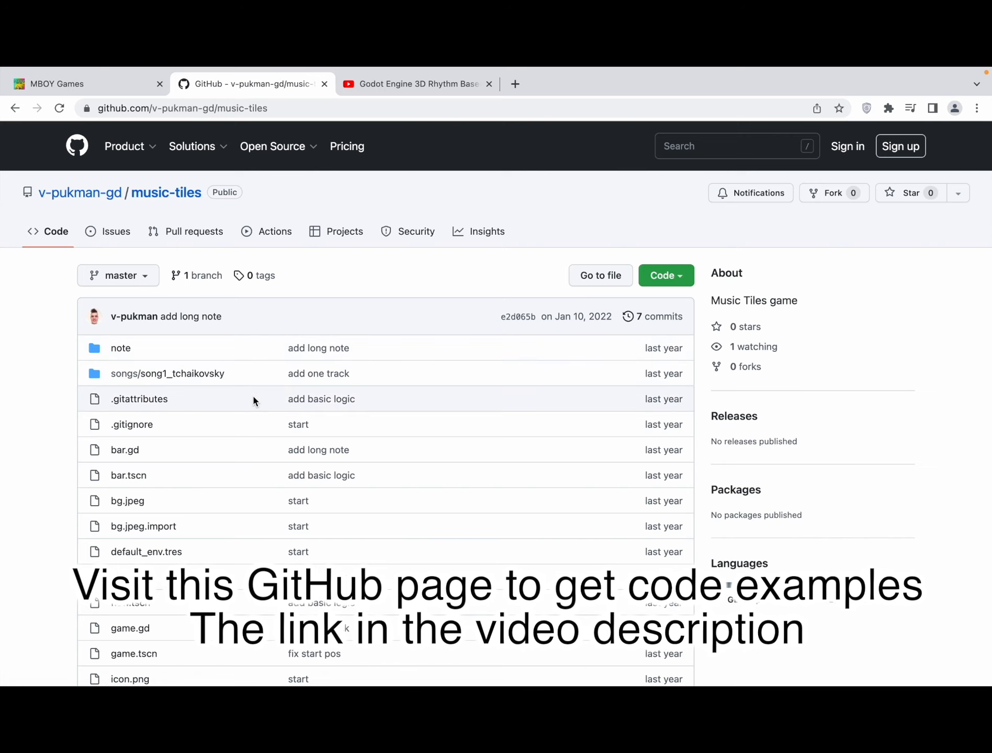
pyautogui.scroll(-3, 252, 399)
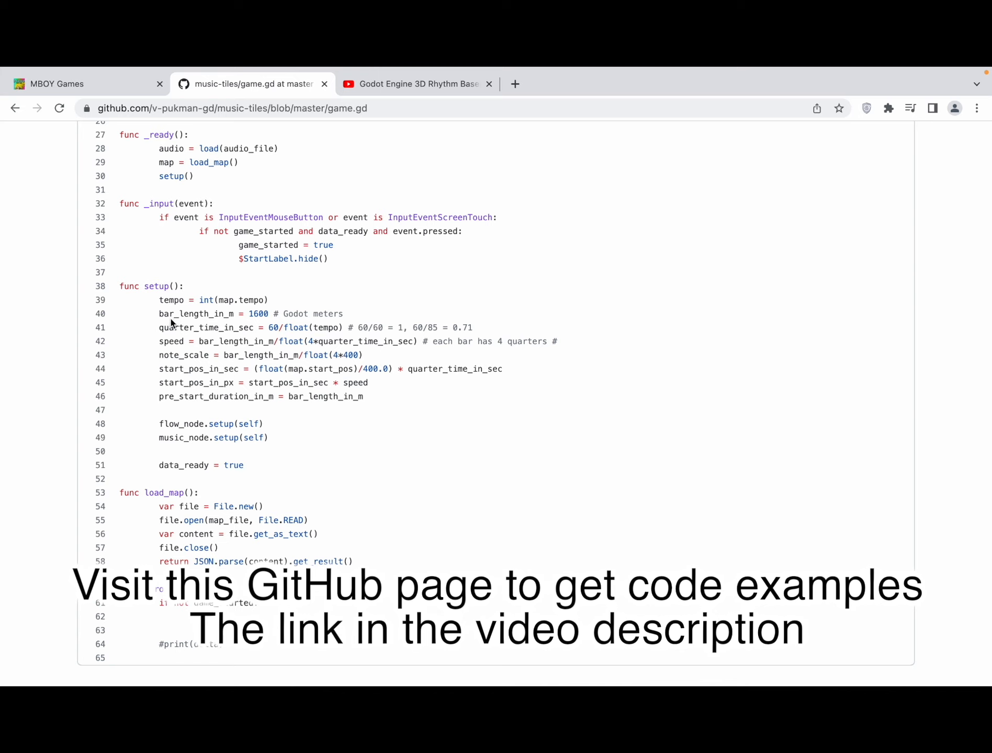
pyautogui.moveTo(162, 314); pyautogui.dragTo(232, 355)
pyautogui.scroll(2, 232, 355)
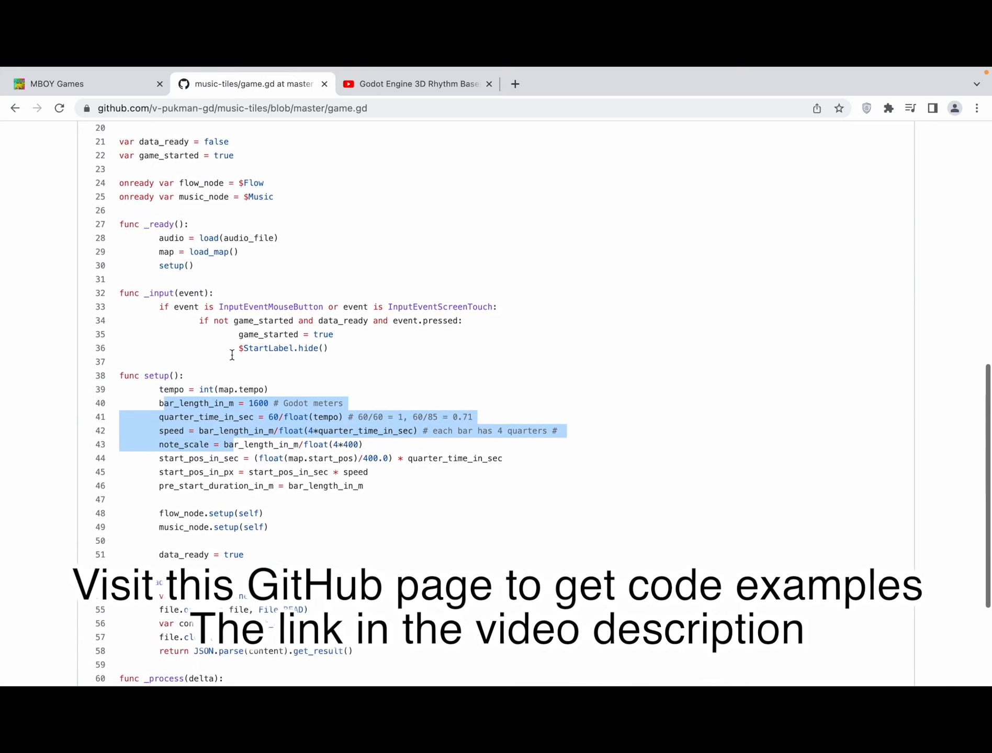
pyautogui.click(203, 511)
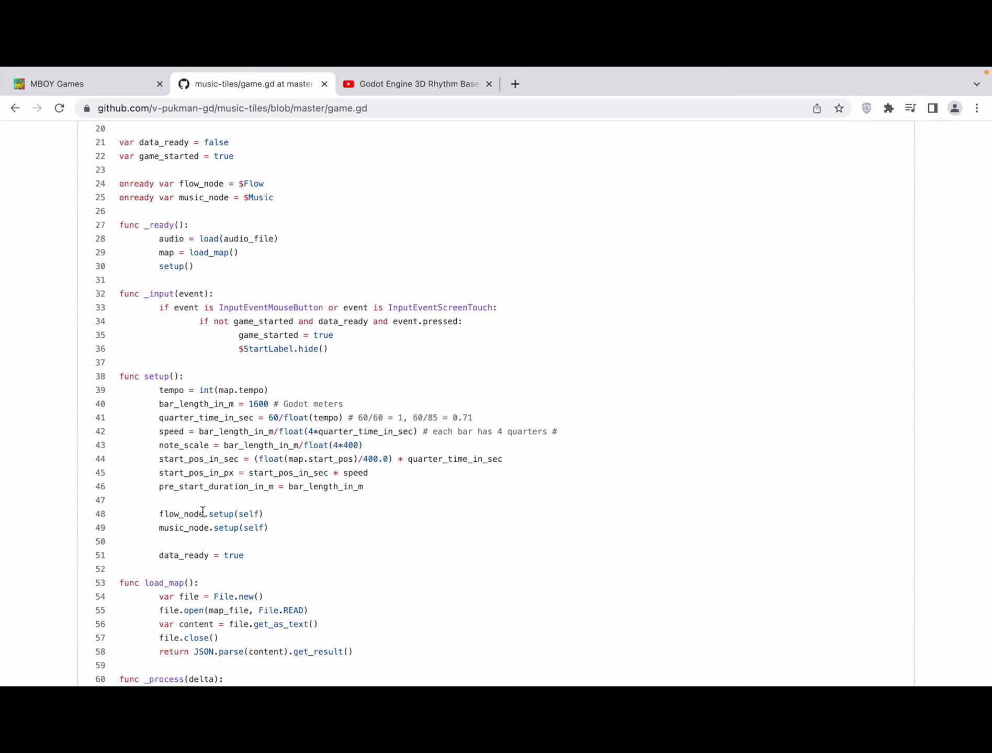
pyautogui.scroll(2, 203, 512)
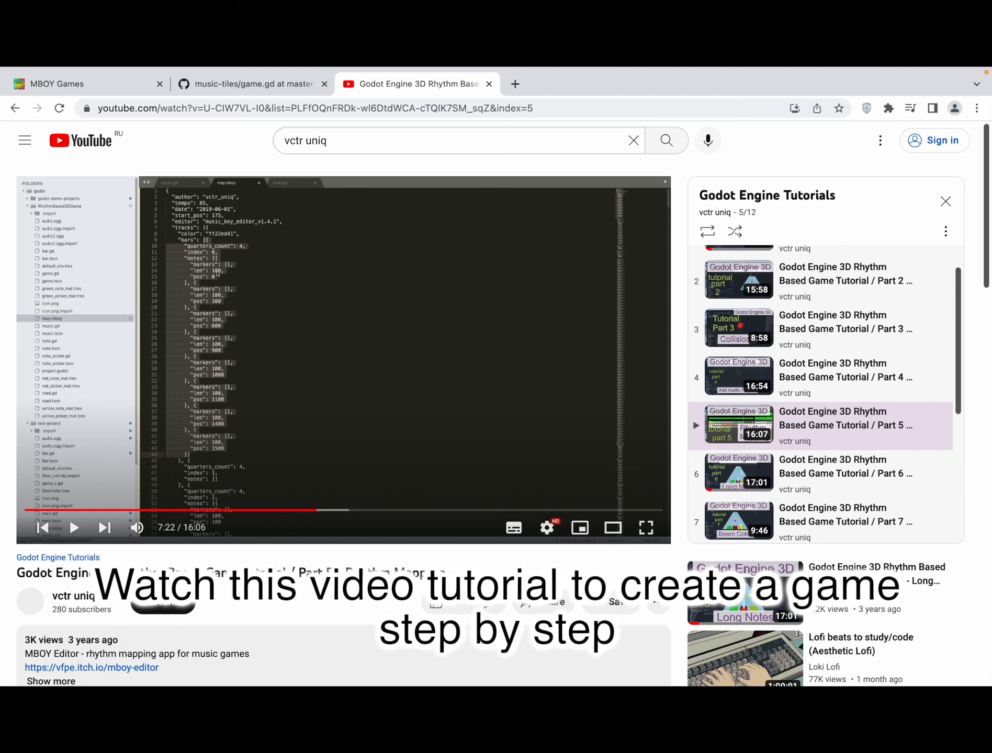
# Browse the Godot Engine Tutorials playlist on YouTube and play the ending of Part 9 - Infinite scrolling road, from the Fix the environment chapter.
pyautogui.scroll(1, 852, 264)
pyautogui.scroll(-4, 853, 309)
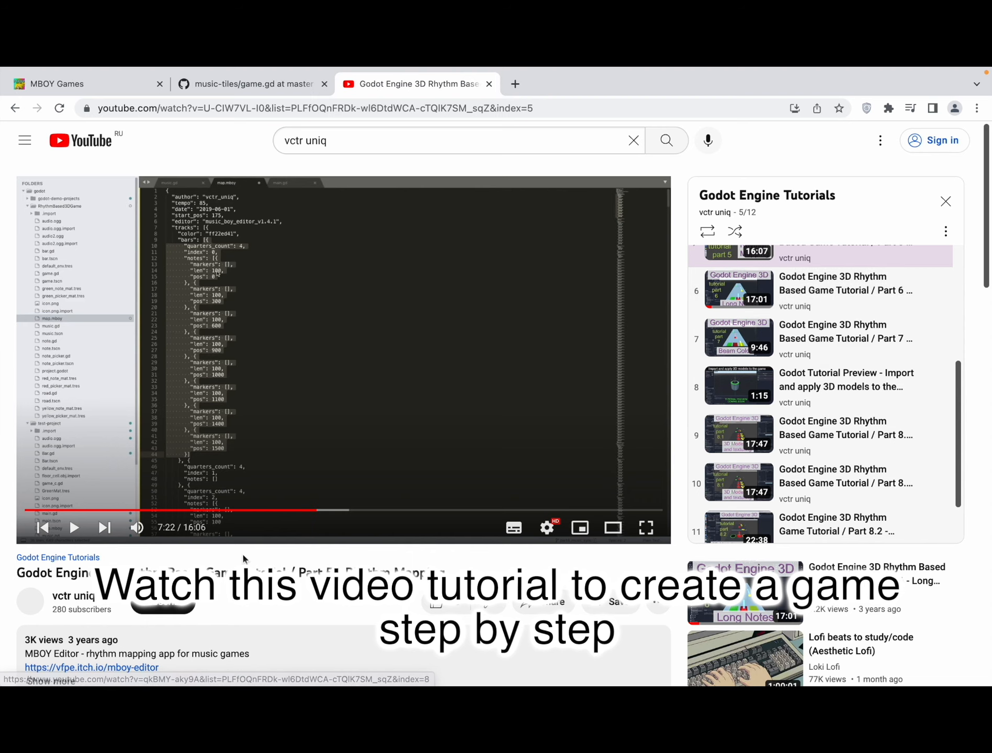
pyautogui.click(76, 528)
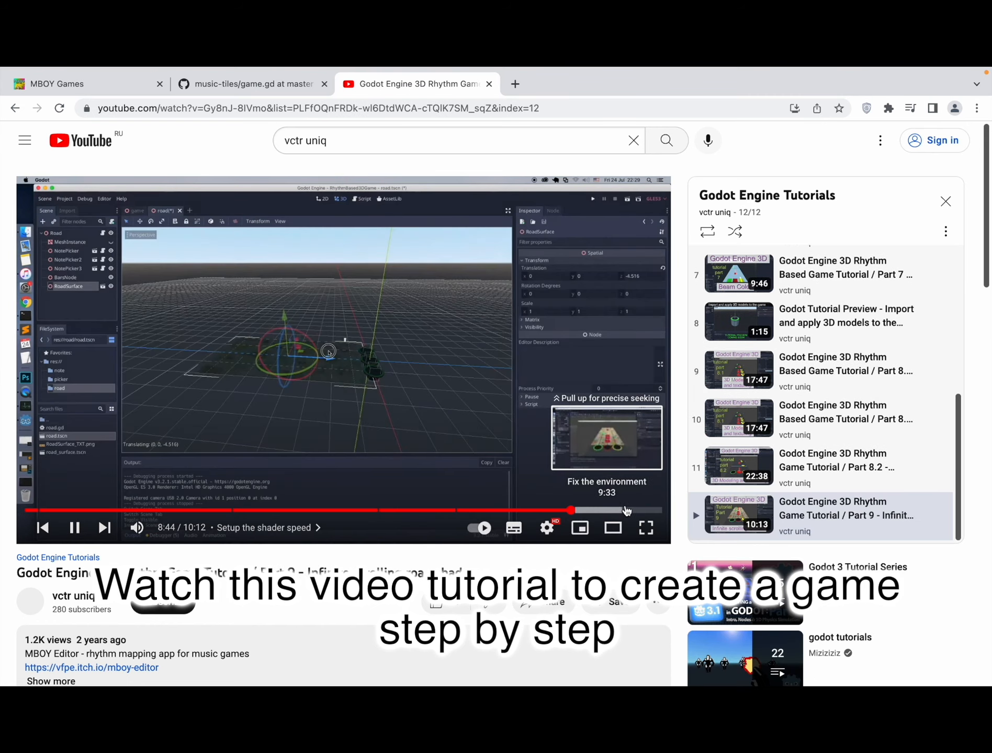
pyautogui.click(629, 510)
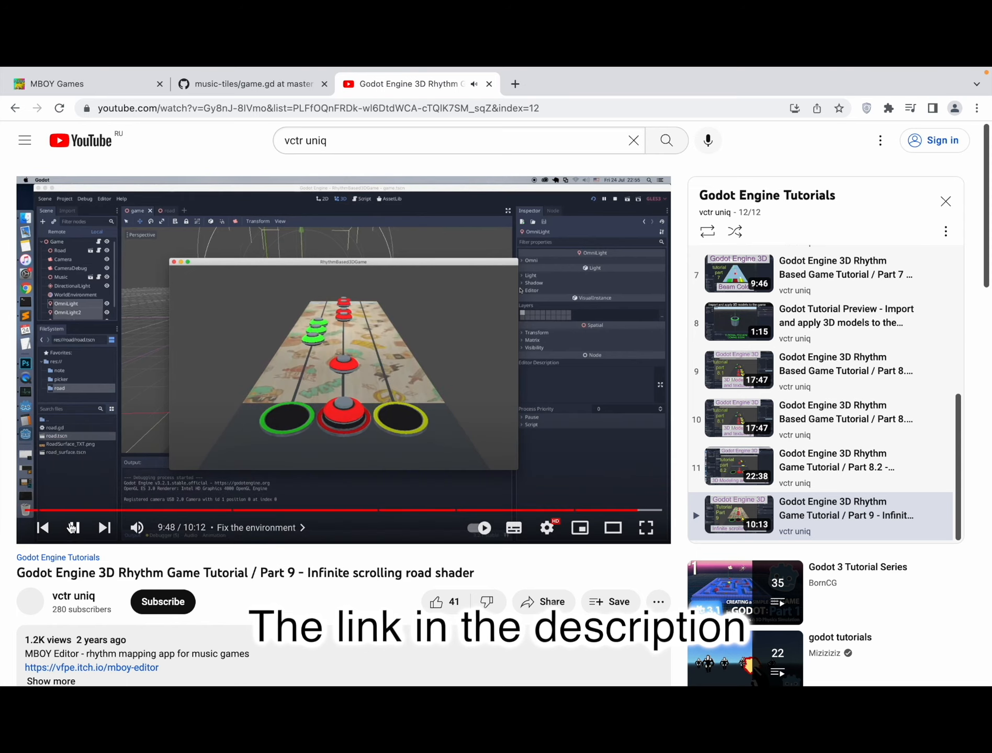
pyautogui.click(74, 527)
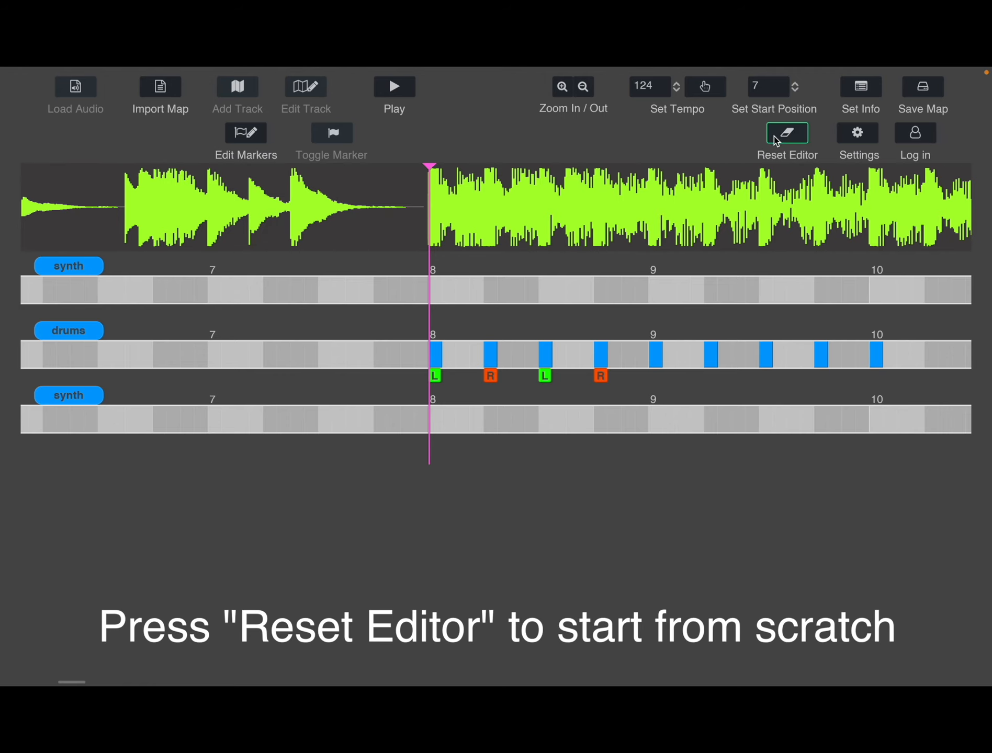
# In MBOY Editor, reset the editor to erase all changes and load the audio file DOCTOR_VOX_Frontier_CC_BY.ogg.
pyautogui.click(775, 137)
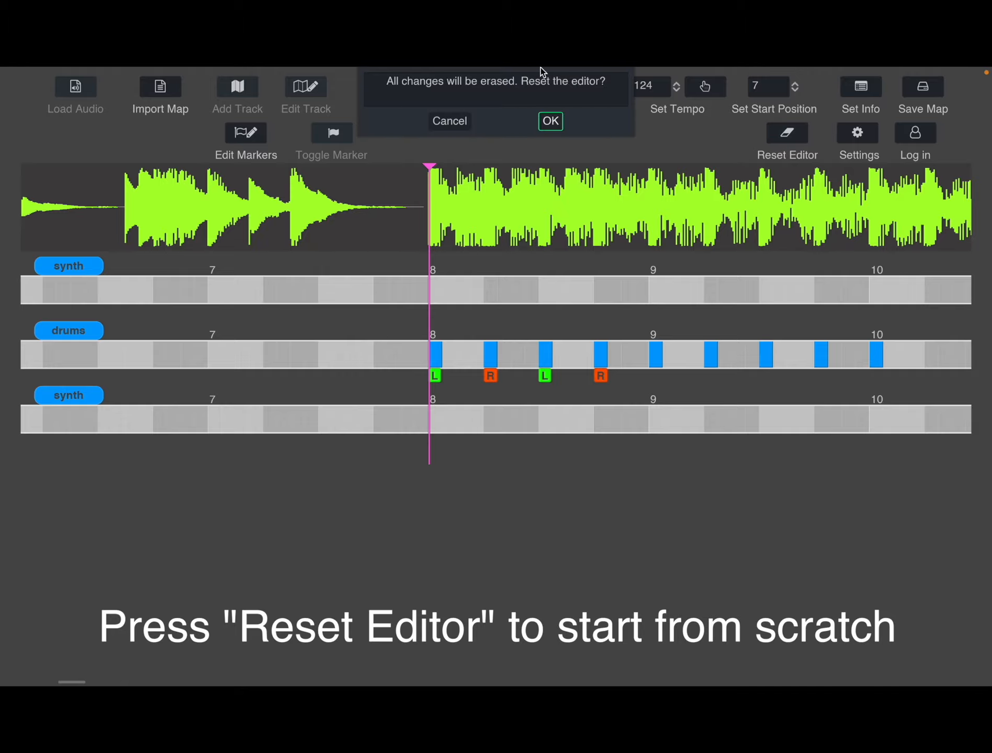
pyautogui.click(552, 122)
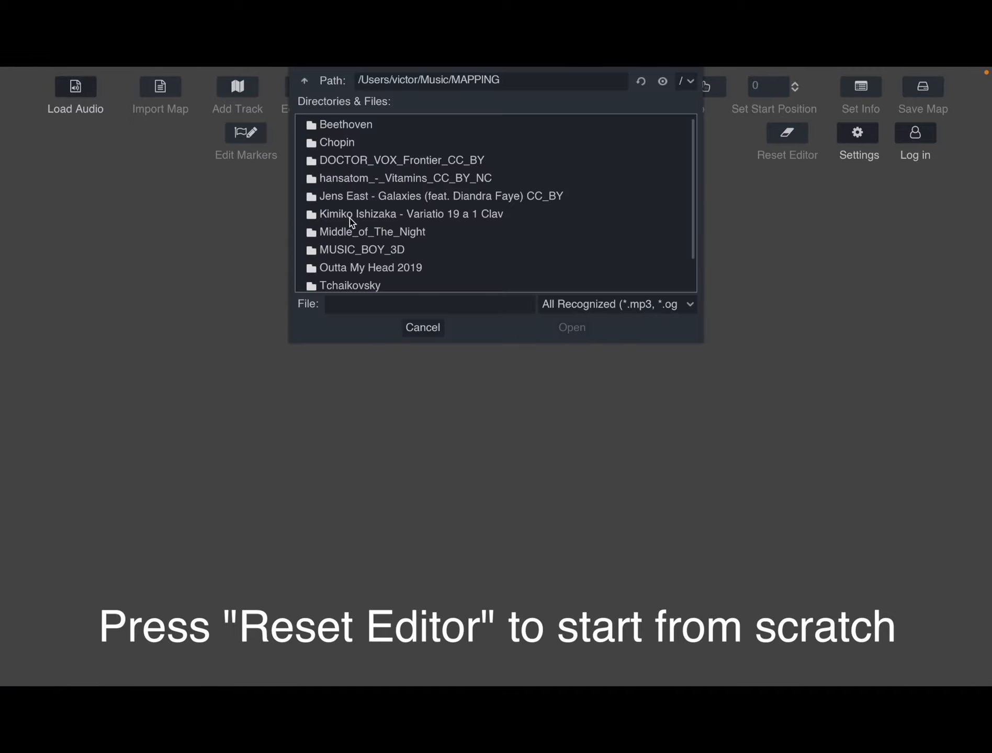
pyautogui.doubleClick(356, 163)
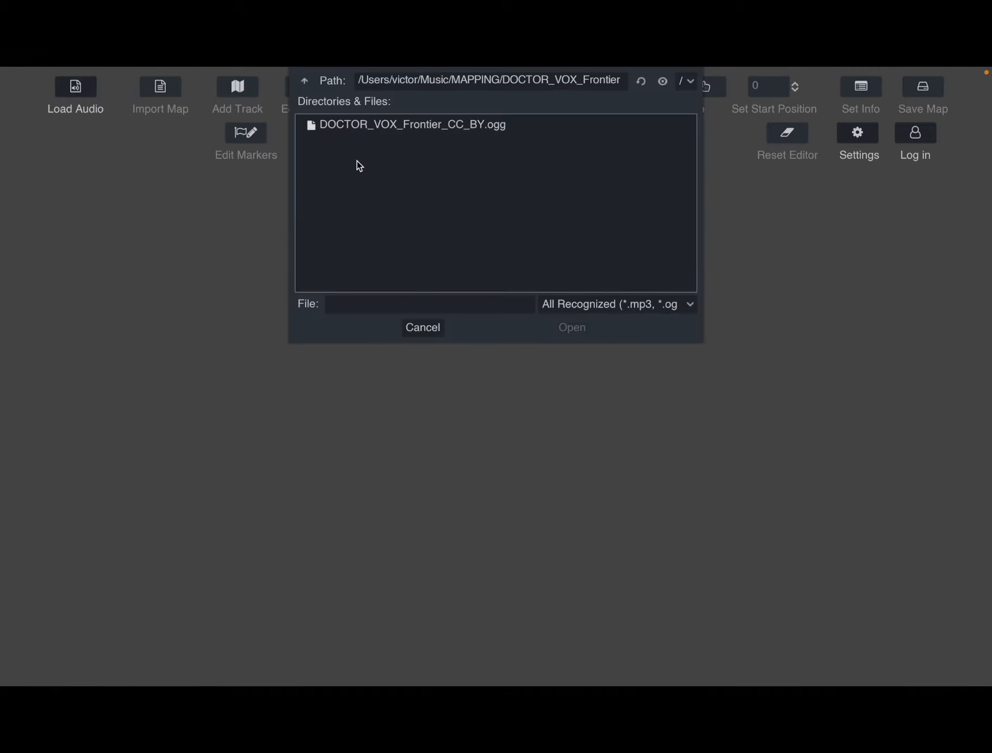
pyautogui.doubleClick(362, 126)
# Import the saved map DOCTOR_VOX_Frontier_CC_BY.mboy and play the audio with its notes.
pyautogui.click(164, 87)
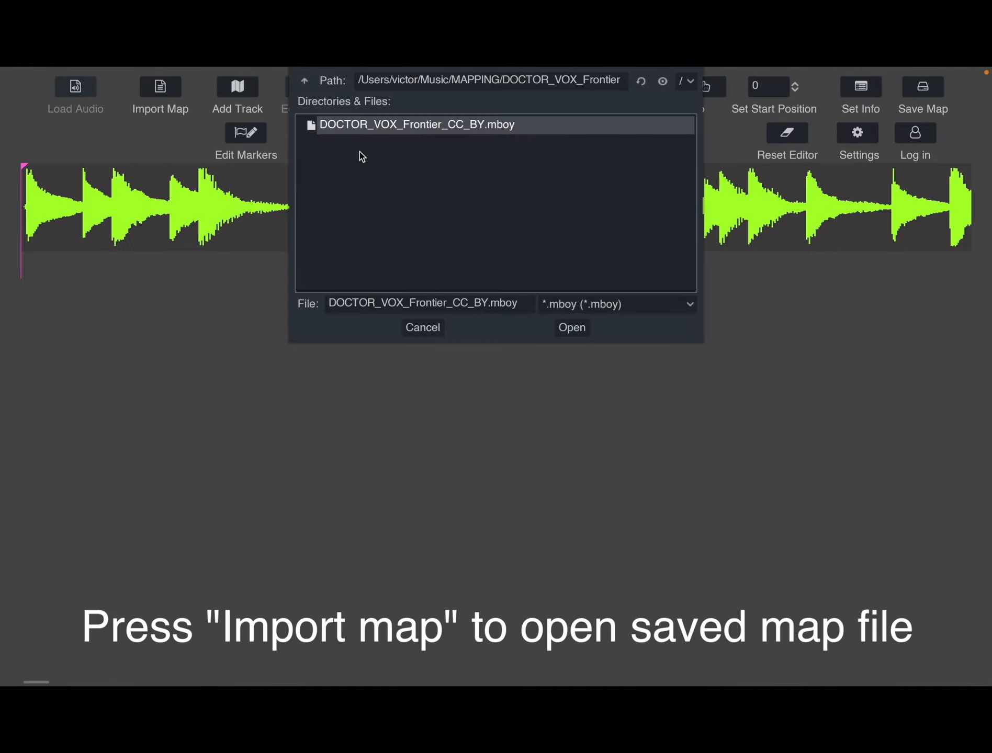
pyautogui.doubleClick(379, 127)
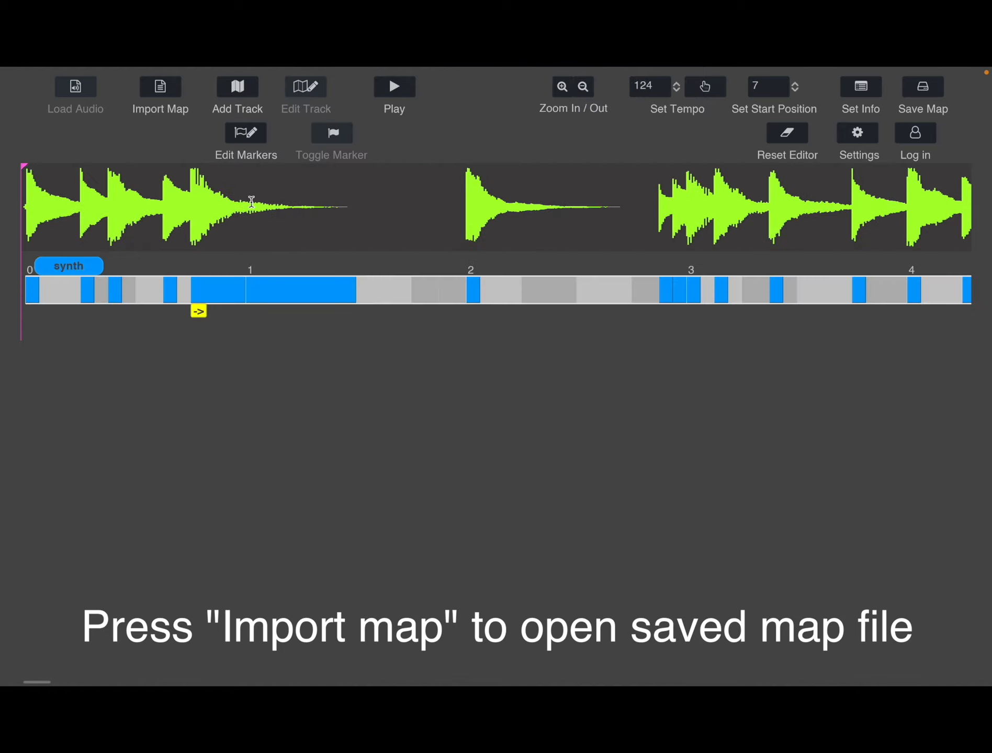
pyautogui.press('space')
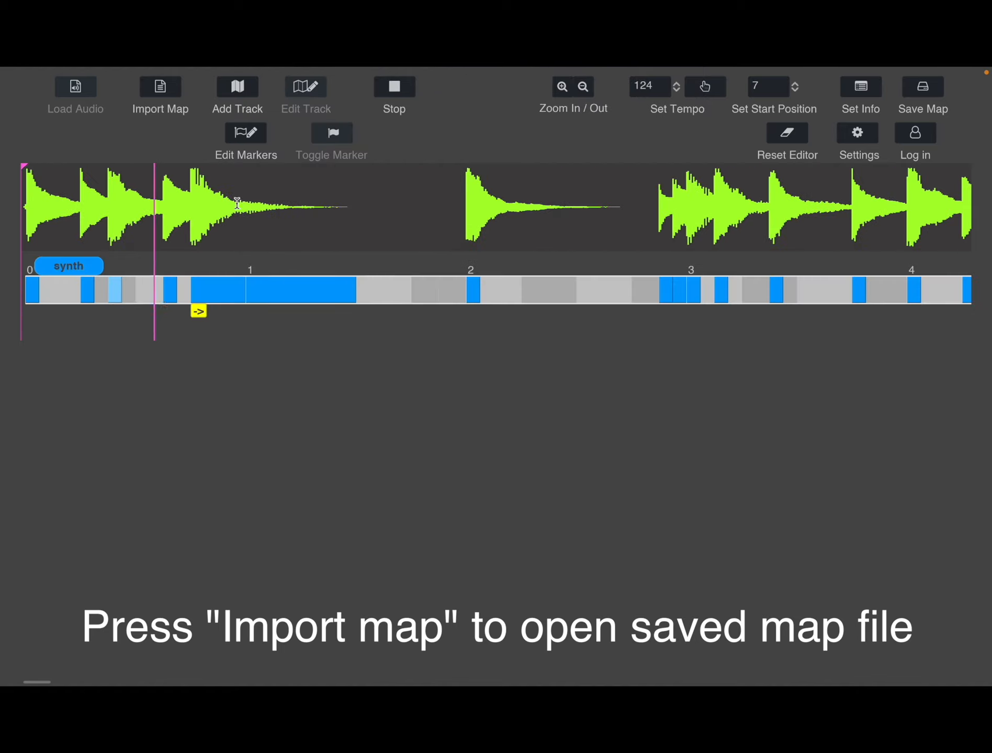
# Review the list of shortcuts and the support information in the editor settings, and close the dialog.
pyautogui.click(856, 132)
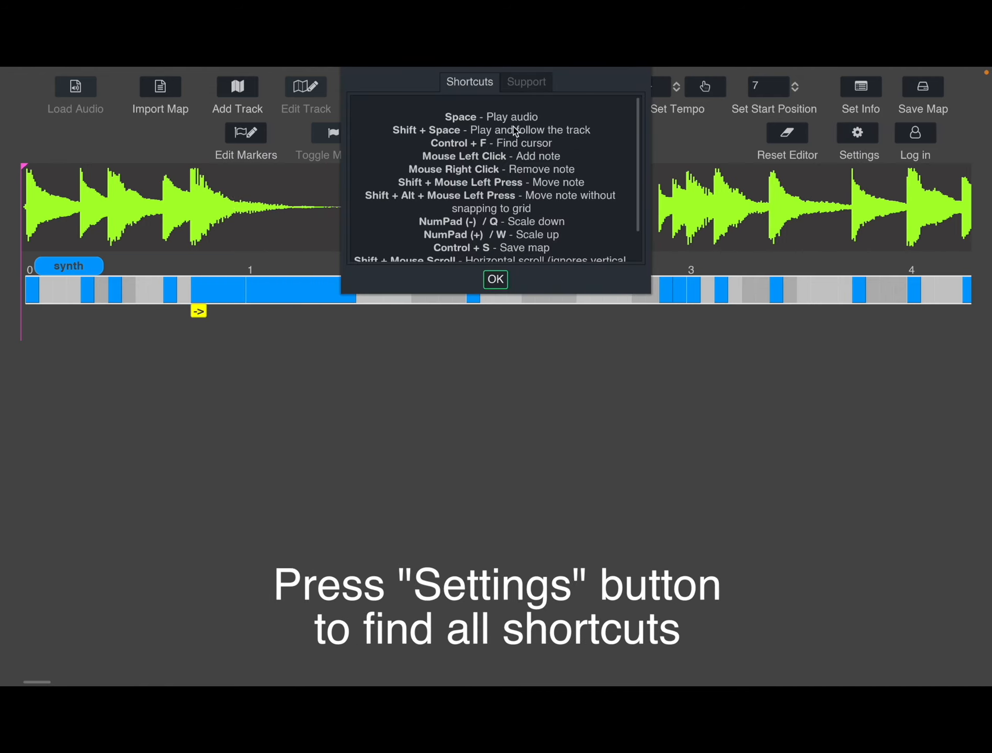
pyautogui.scroll(-2, 513, 126)
pyautogui.scroll(2, 515, 132)
pyautogui.click(526, 82)
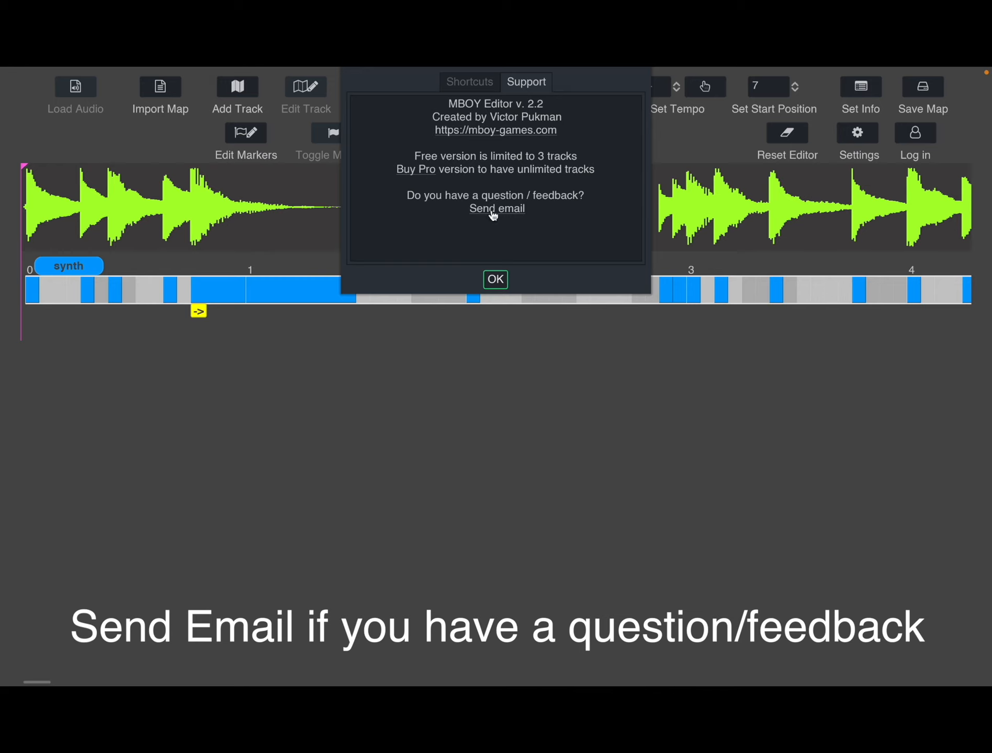
pyautogui.click(504, 280)
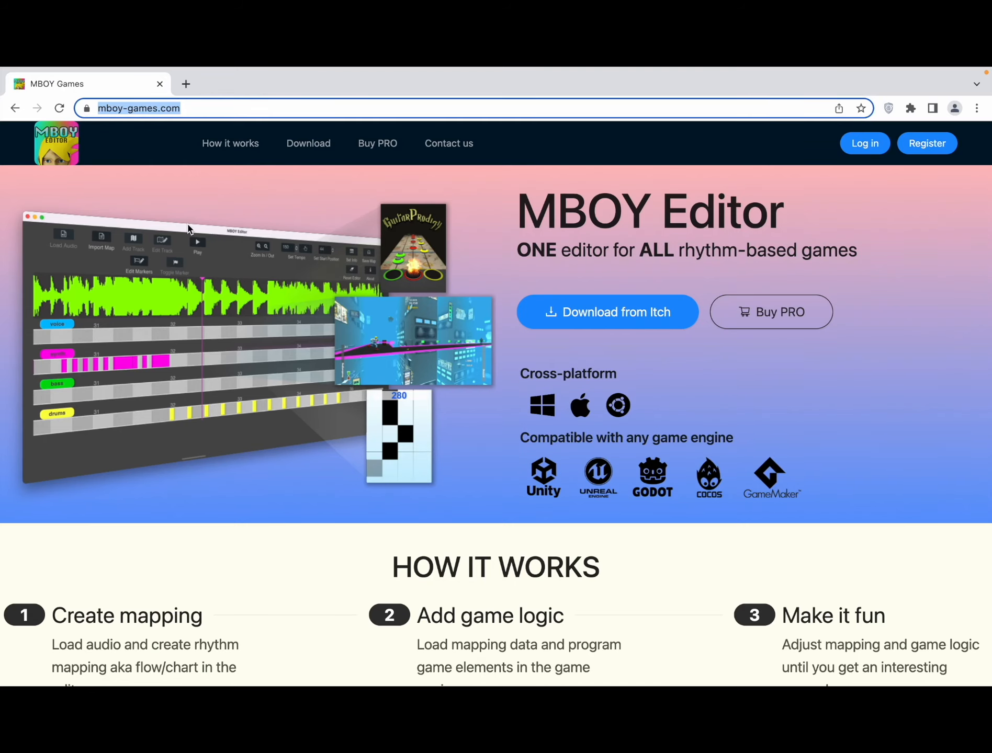
# Register an account at mboy-games.com in the browser with the e-mail, the password with its confirmation, and the verification code.
pyautogui.click(189, 108)
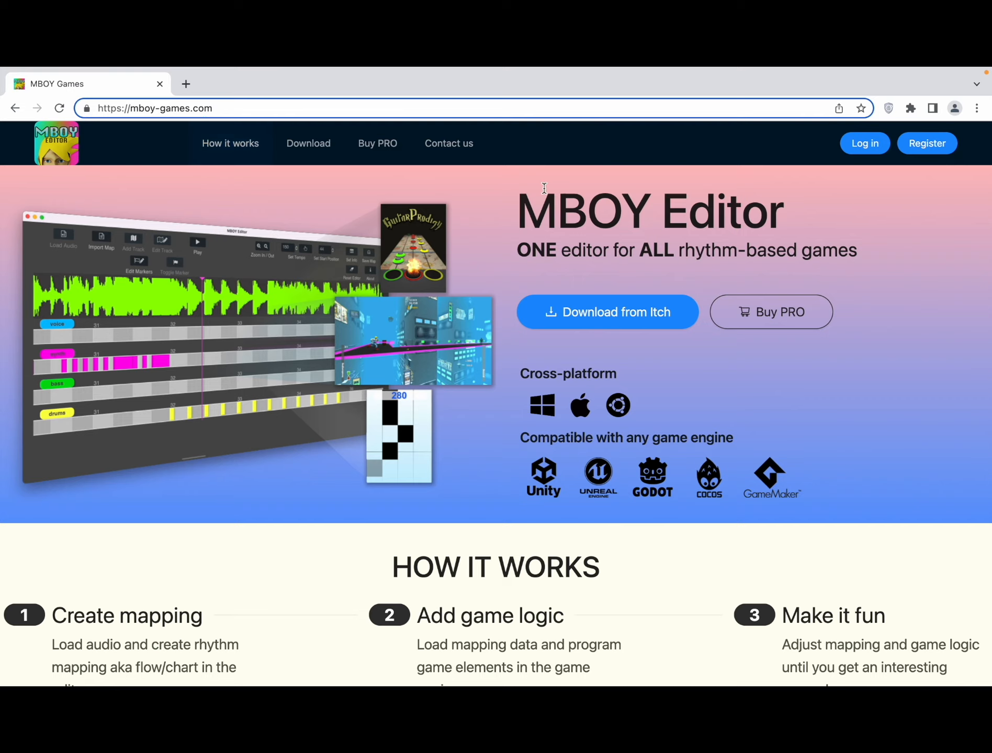
pyautogui.click(913, 144)
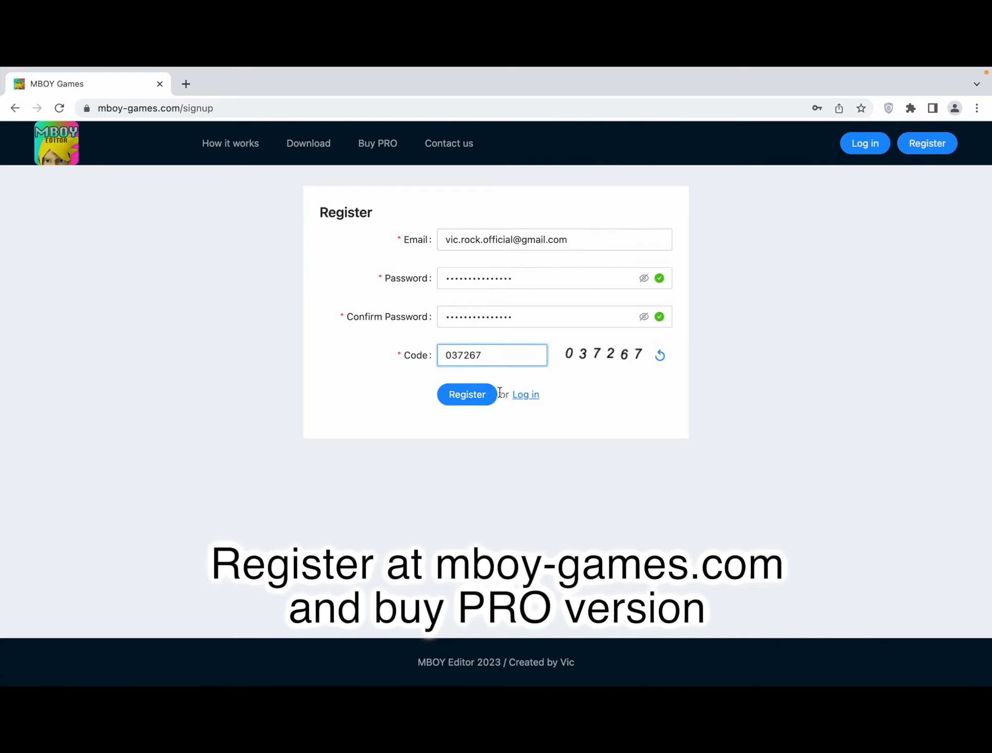
pyautogui.click(475, 399)
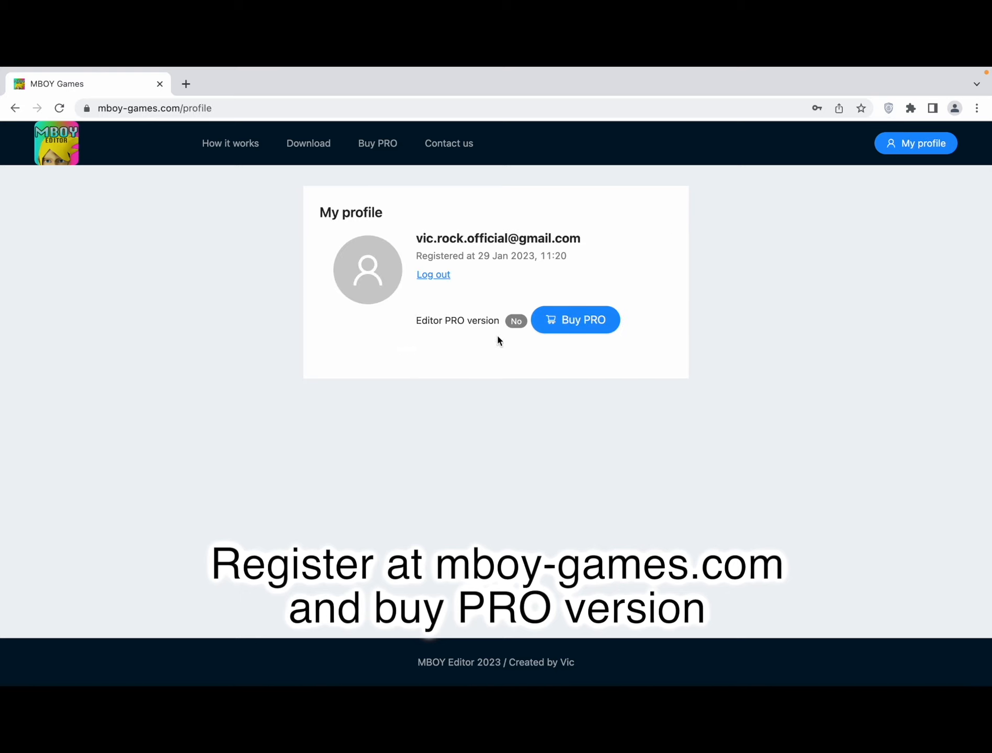
# Buy the editor's PRO version from the profile page and highlight the subscription end date there.
pyautogui.click(586, 330)
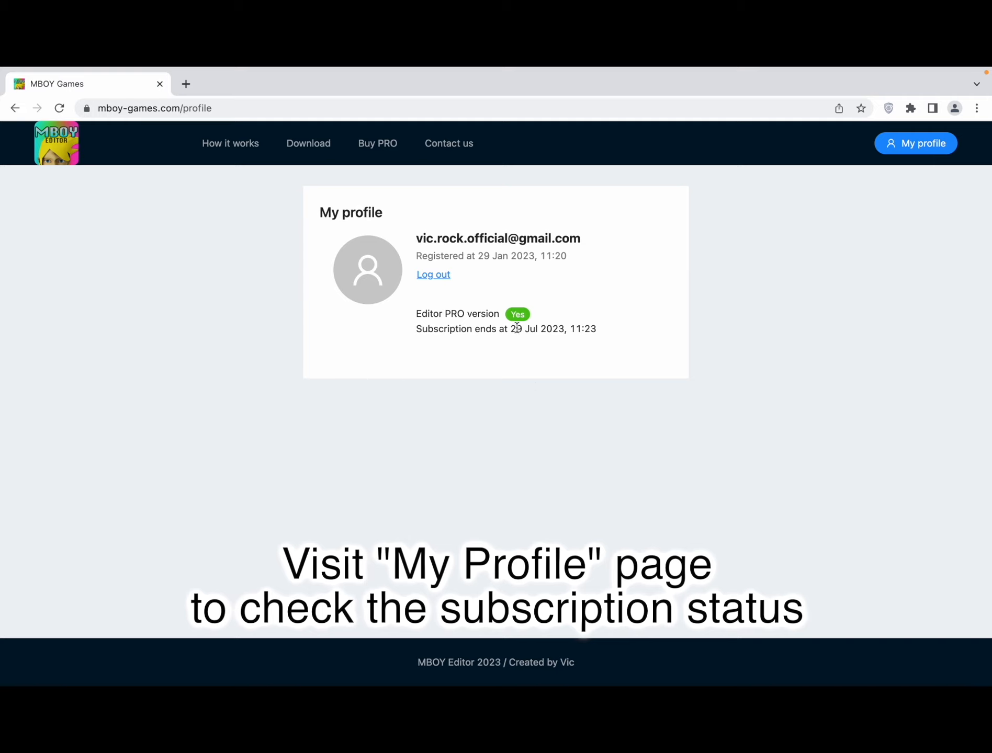
pyautogui.moveTo(595, 330); pyautogui.dragTo(511, 332)
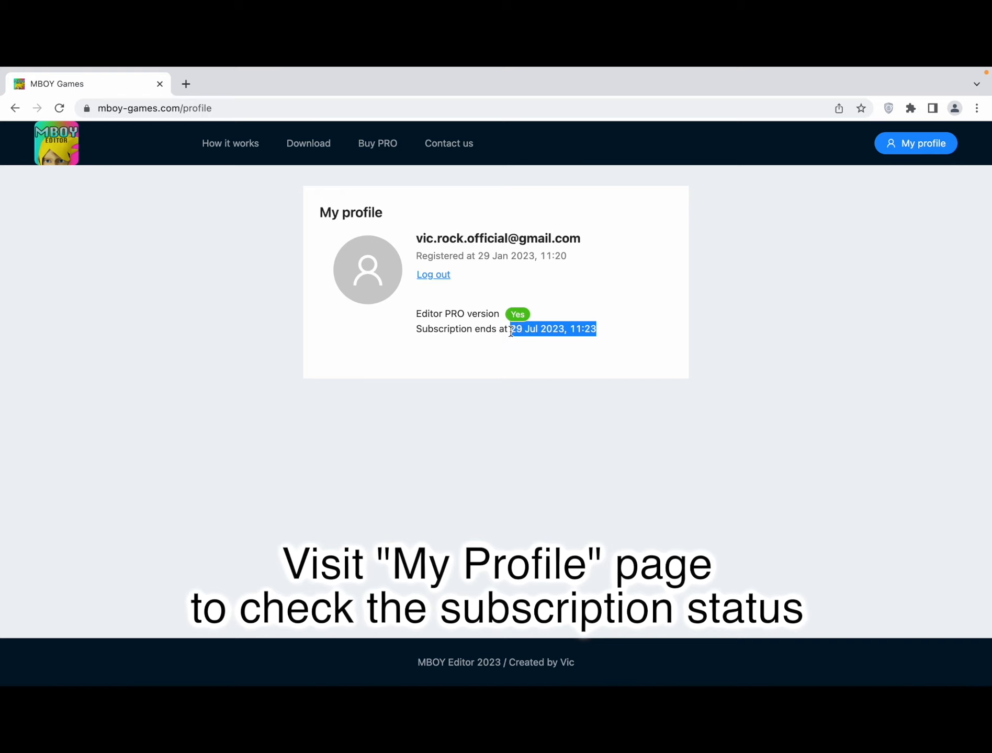